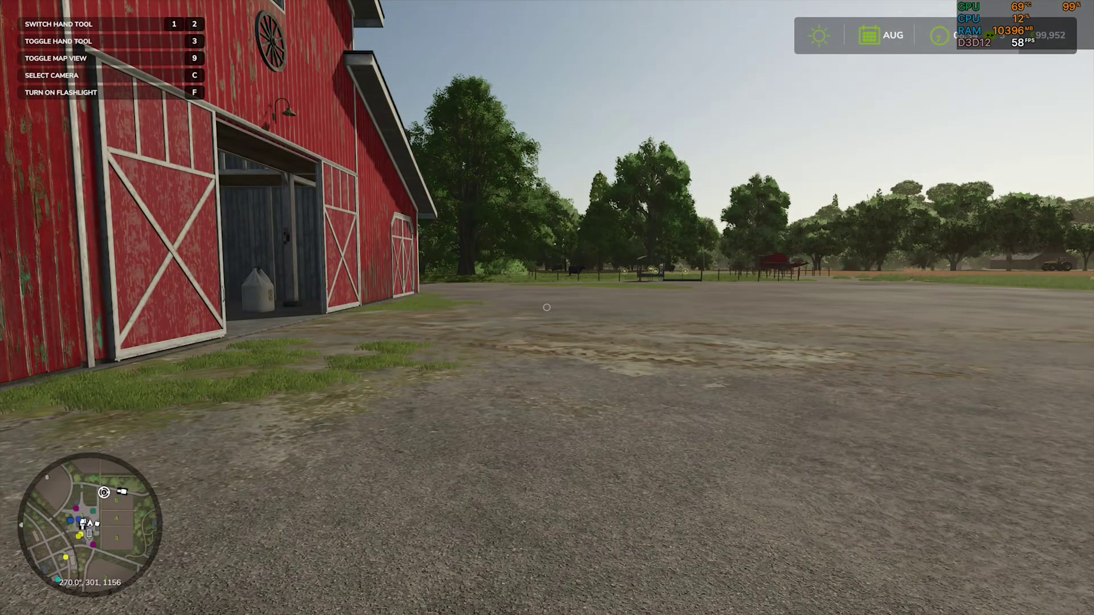
# Walk toward the red barn and briefly open and close the in-game map.
pyautogui.moveTo(546, 308)
pyautogui.press('w')
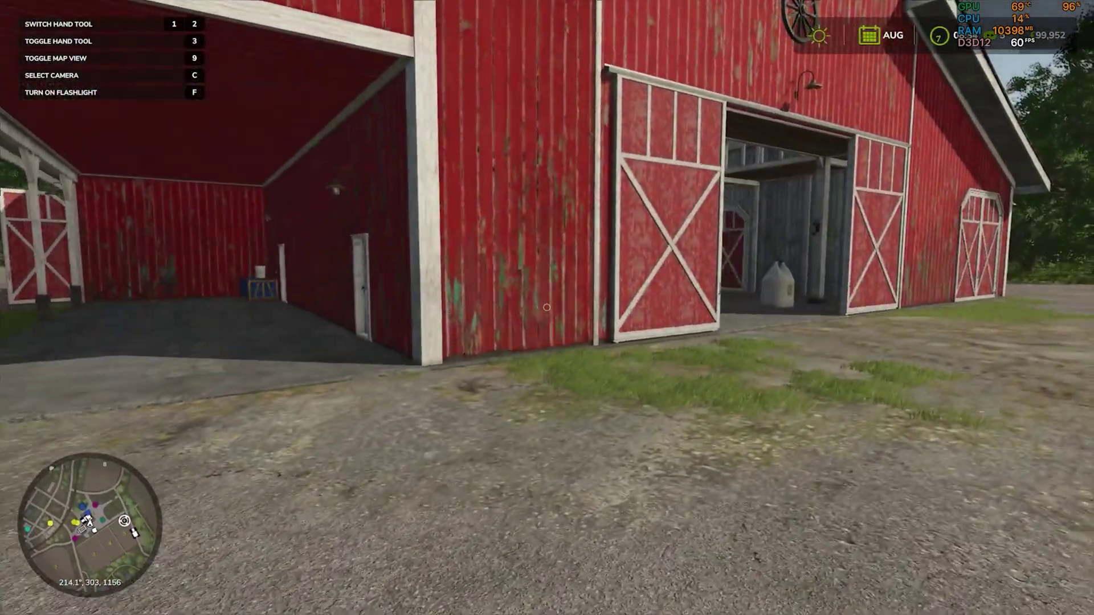
pyautogui.press('w')
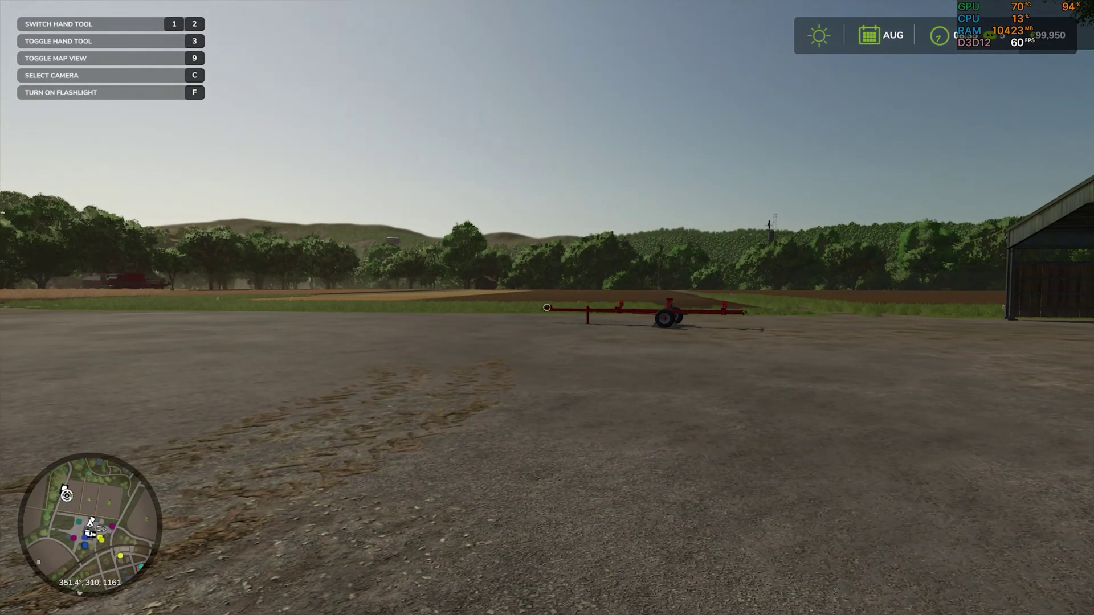
pyautogui.press('Escape')
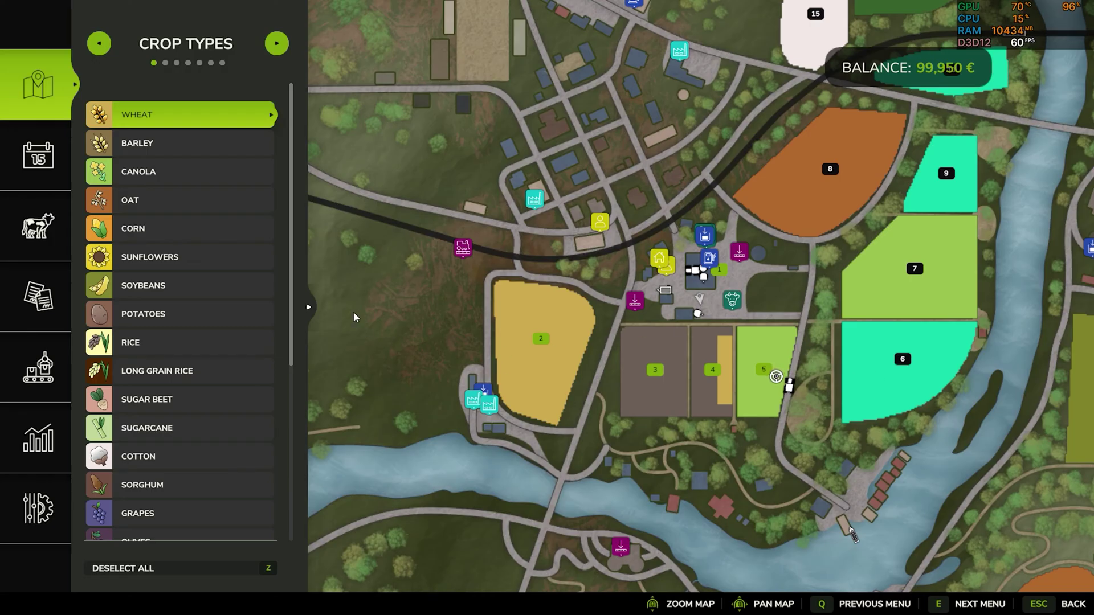
pyautogui.press('Escape')
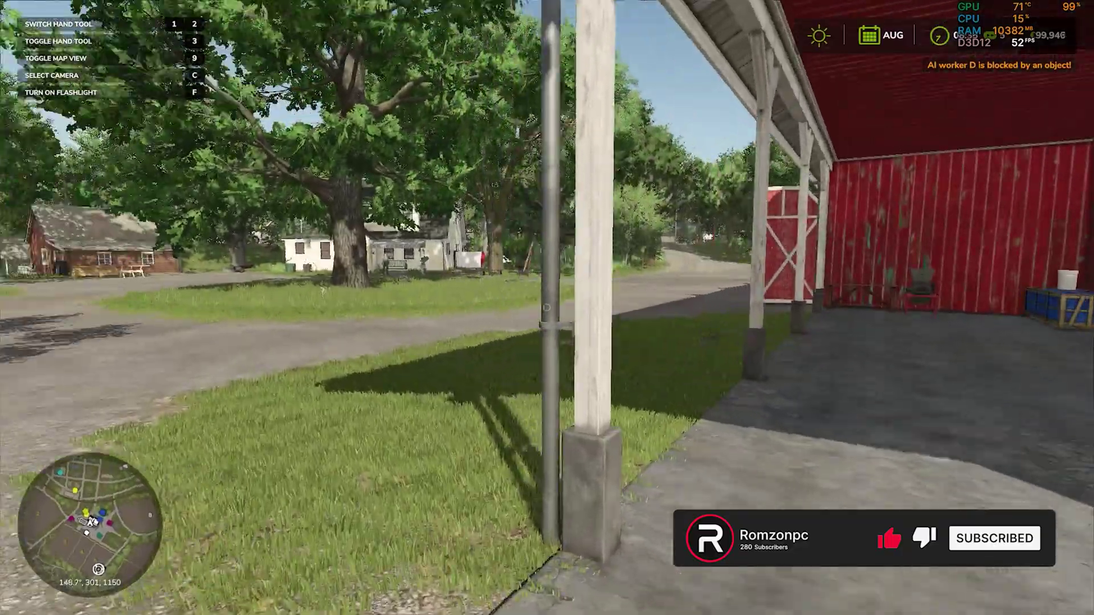
# Enter and leave the Challenger MT635 tractor, look around the farm, then open the map menu.
pyautogui.press('Tab')
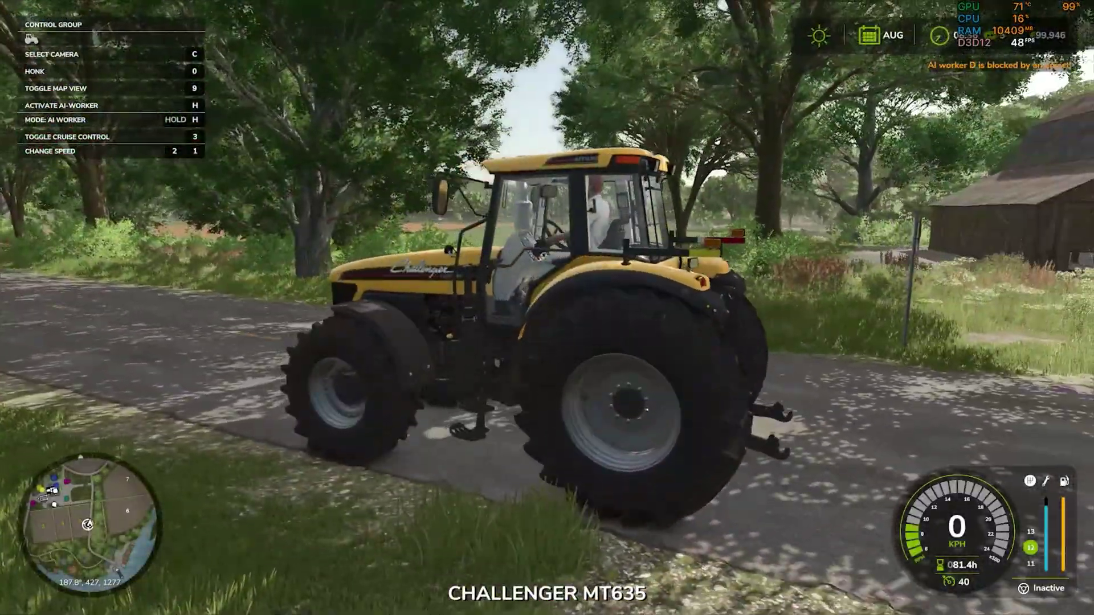
pyautogui.press('e')
pyautogui.press('w')
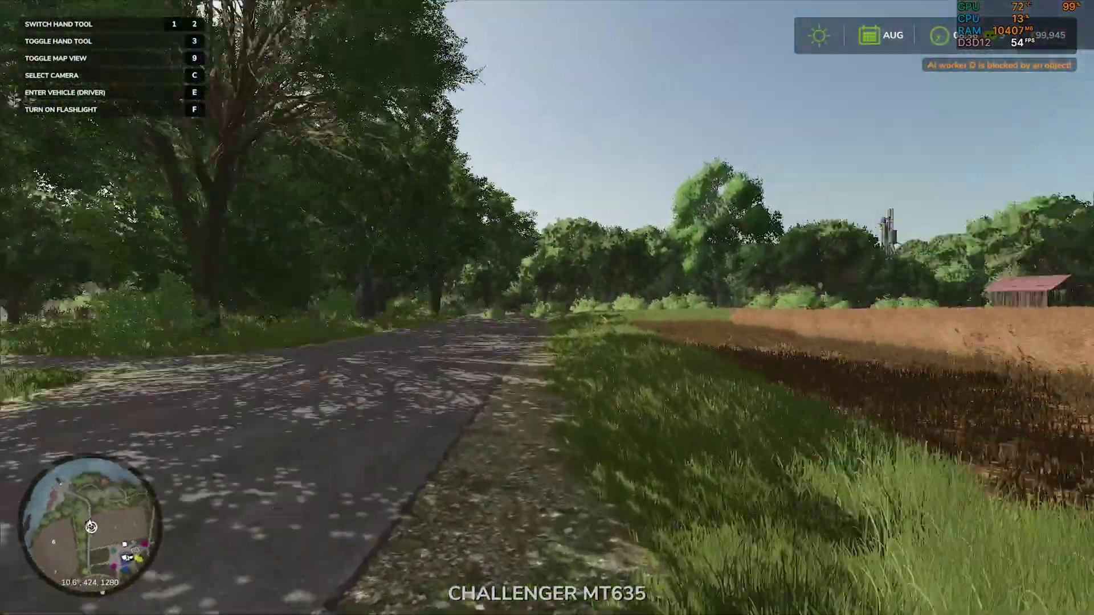
pyautogui.press('s')
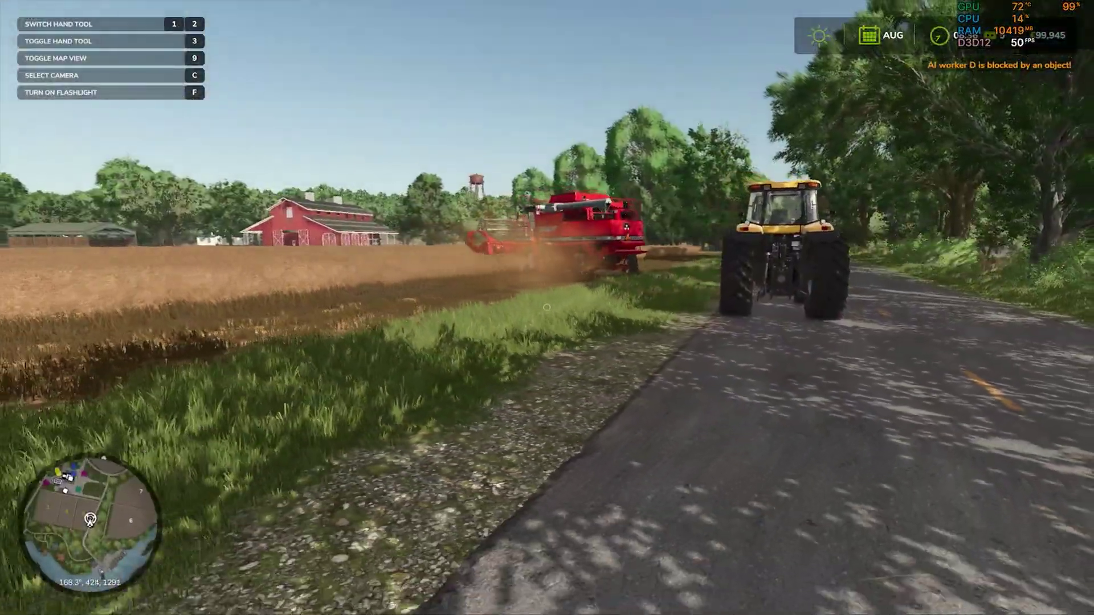
pyautogui.press('w')
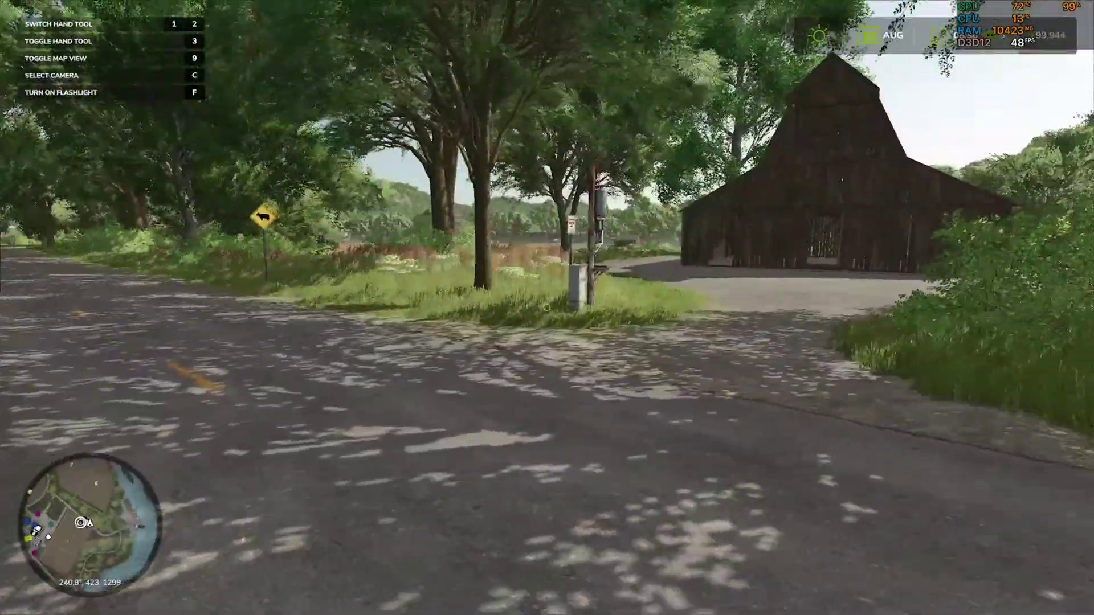
pyautogui.press('Escape')
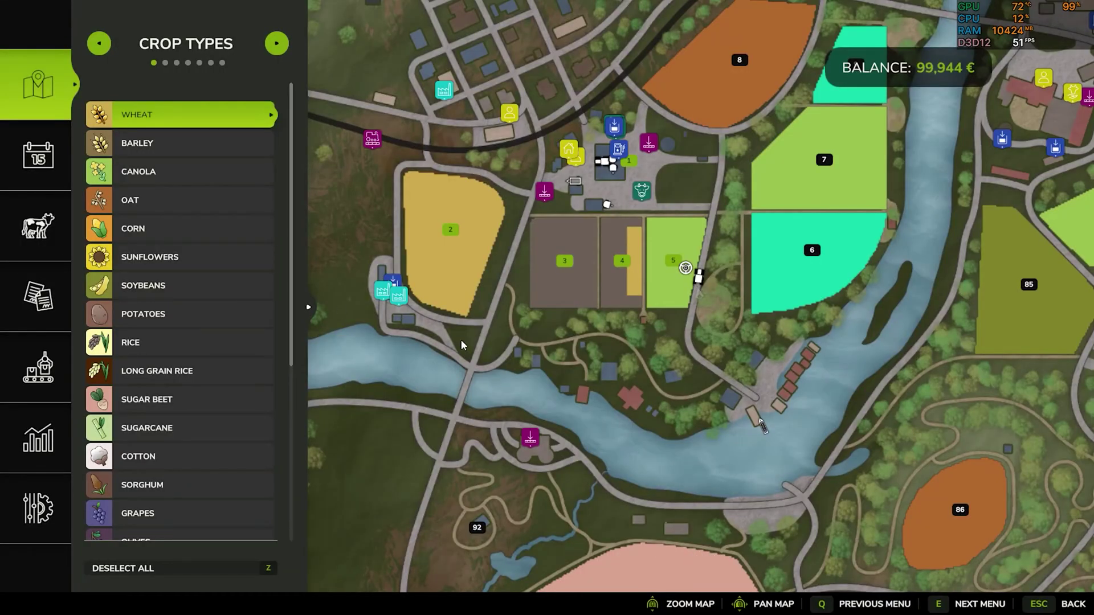
# Quit the career game from the settings page without saving.
pyautogui.click(35, 514)
pyautogui.click(958, 268)
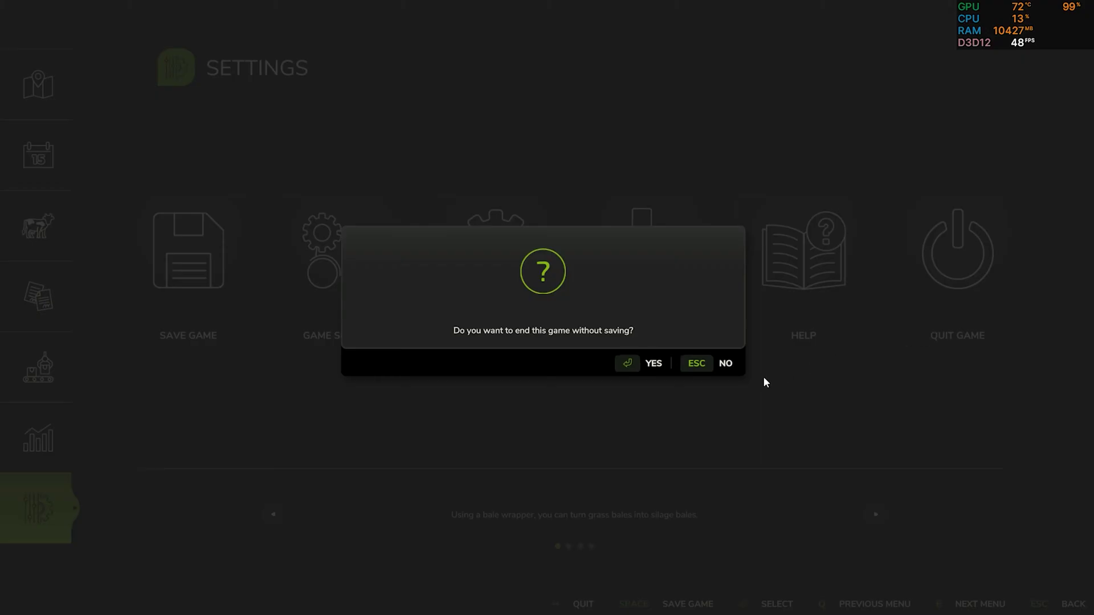
pyautogui.press('Return')
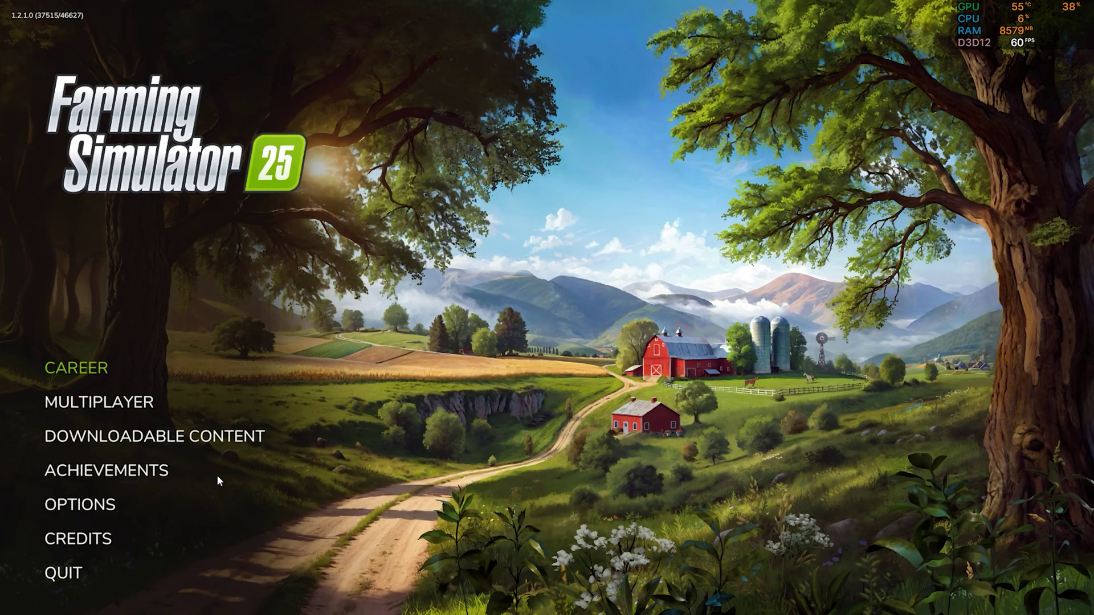
# Open Options and show Display Settings: MEDIUM profile, 1920x1080, 60 fps limit.
pyautogui.click(91, 504)
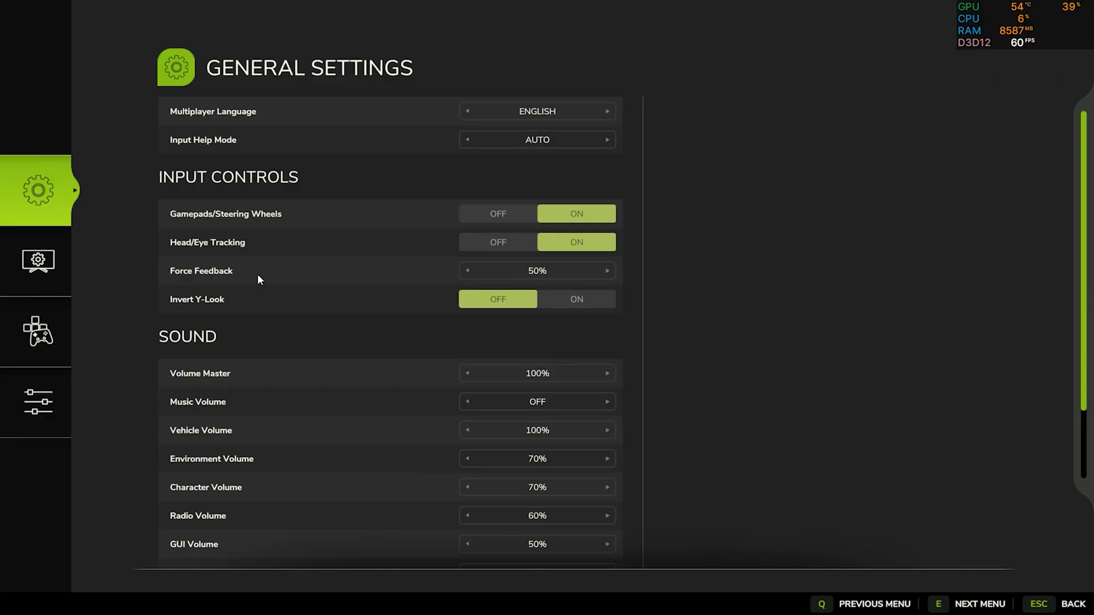
pyautogui.click(39, 276)
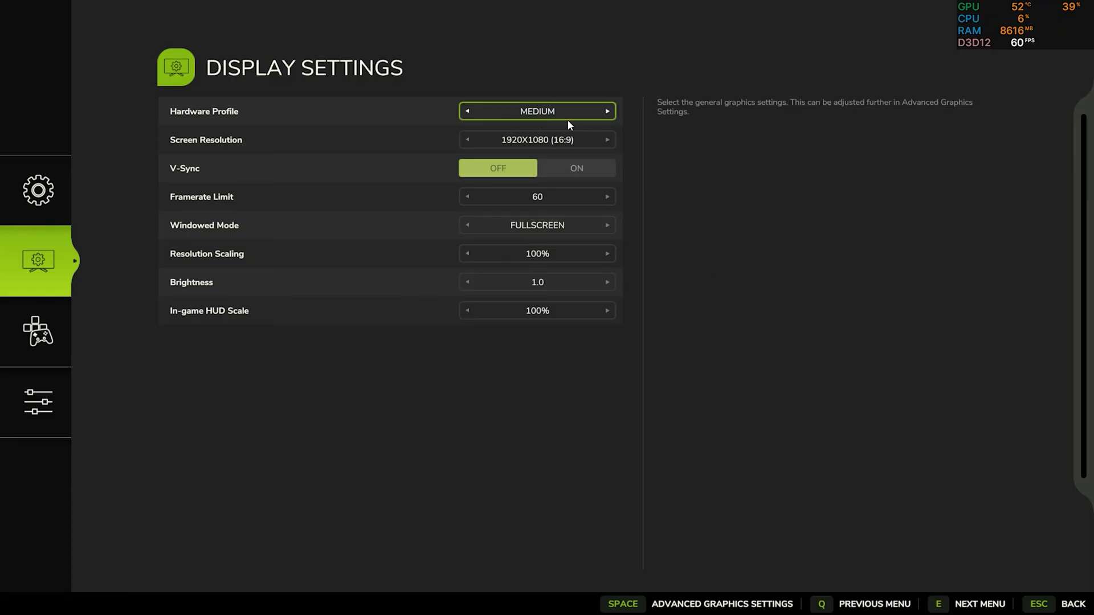
# In Advanced Graphics Settings, raise Texture Filtering from BILINEAR to ANISO 1X.
pyautogui.press('space')
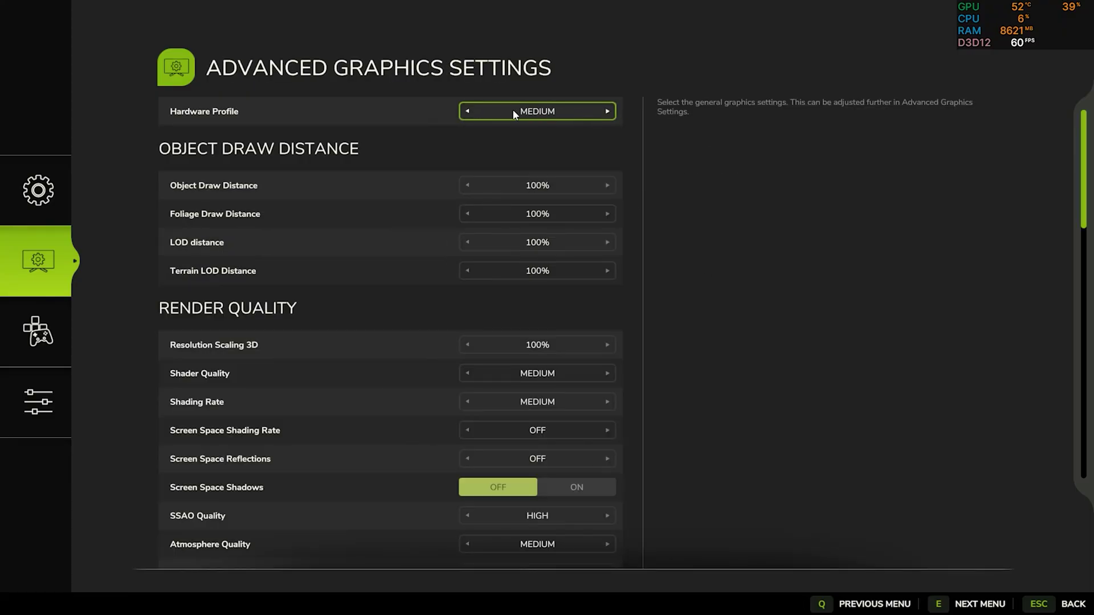
pyautogui.scroll(-8, 381, 378)
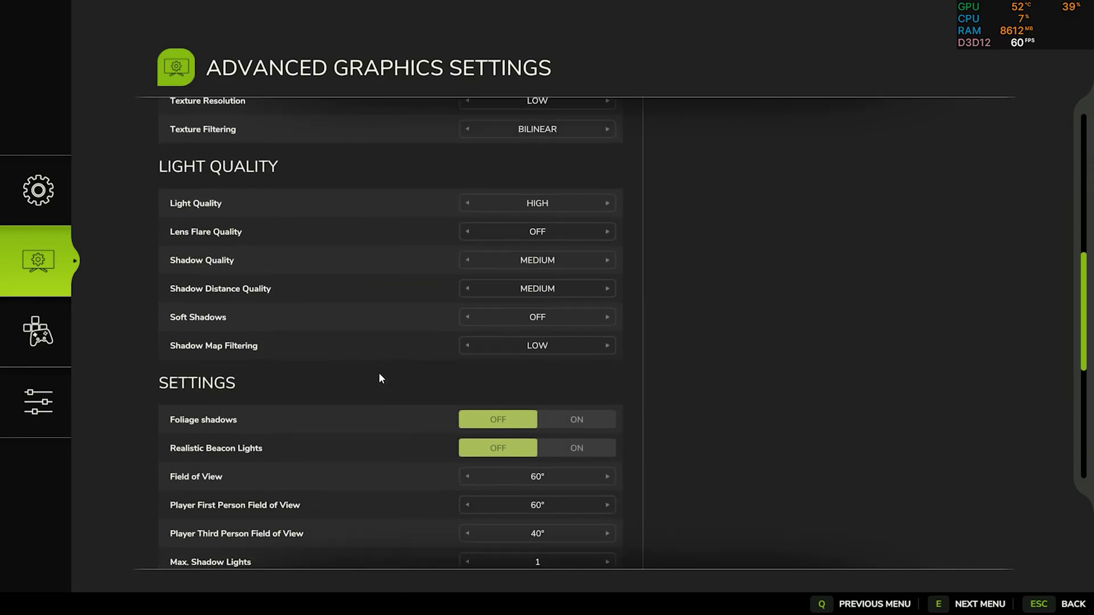
pyautogui.scroll(5, 381, 377)
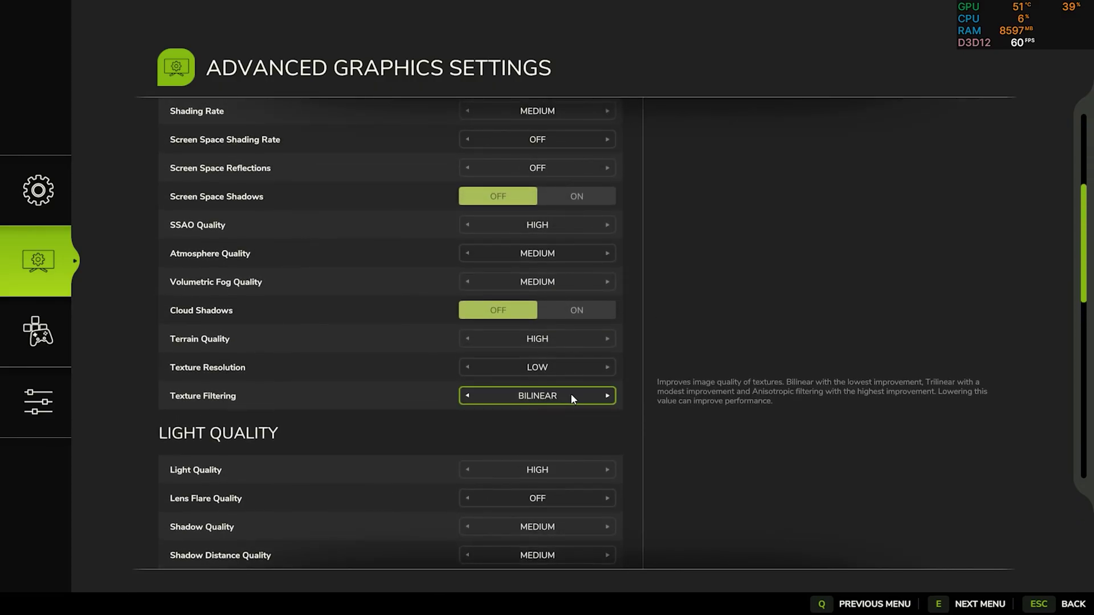
pyautogui.click(610, 397)
pyautogui.click(610, 397)
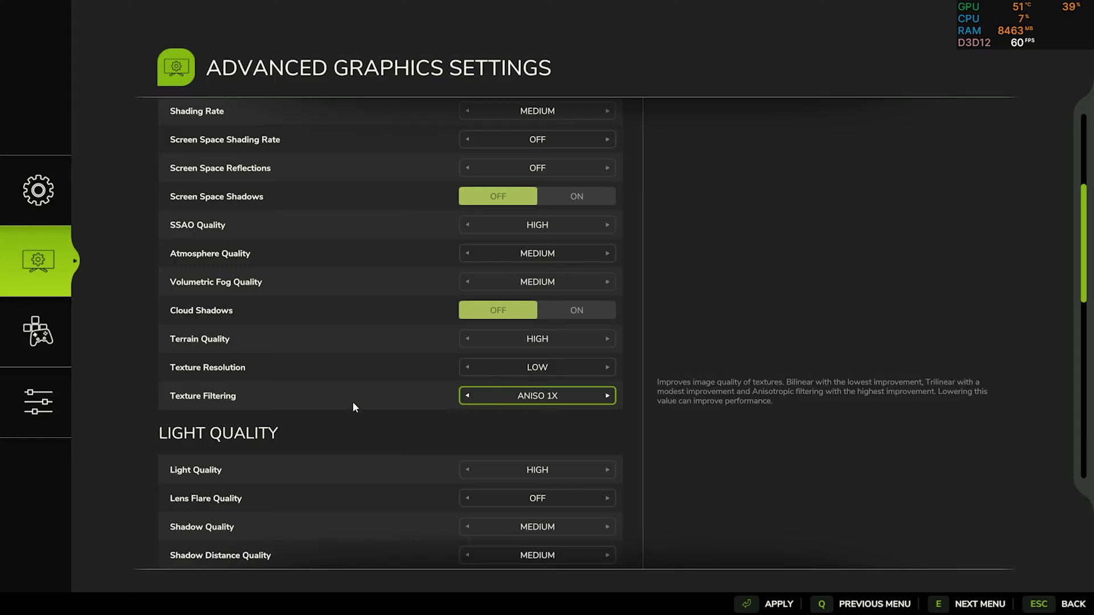
pyautogui.scroll(-5, 337, 399)
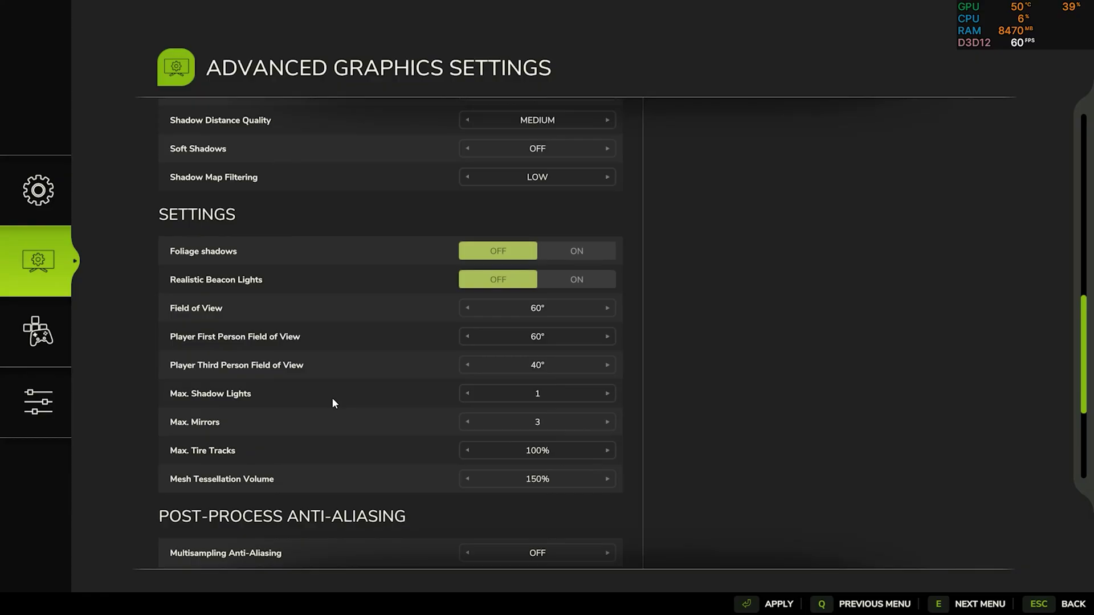
pyautogui.scroll(-5, 332, 398)
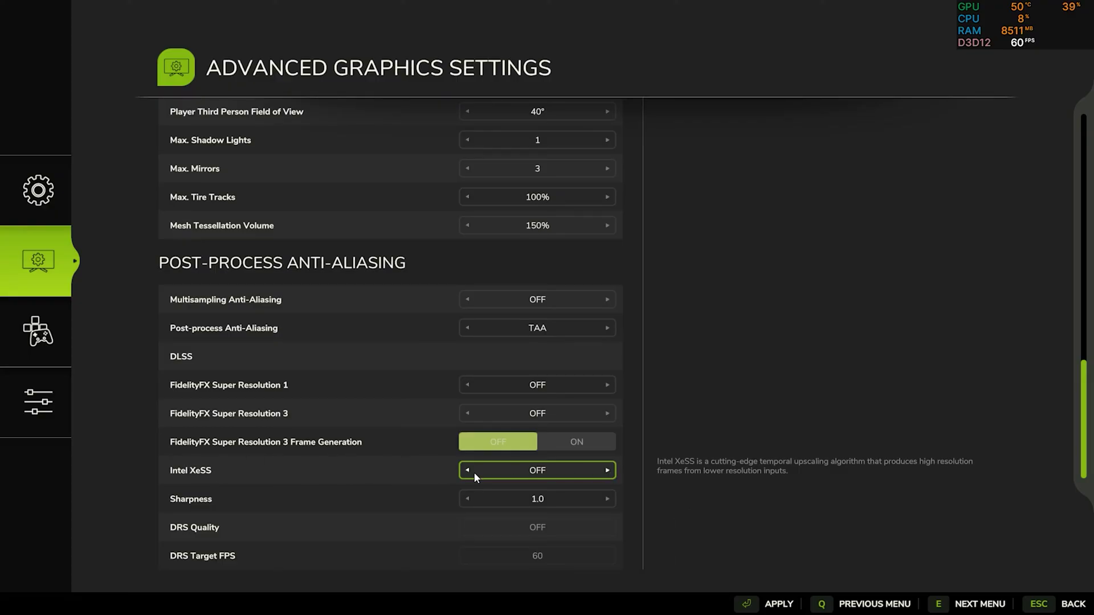
# Set Intel XeSS to ULTRA QUALITY PLUS, apply the settings, and return to the main menu.
pyautogui.click(607, 470)
pyautogui.click(610, 470)
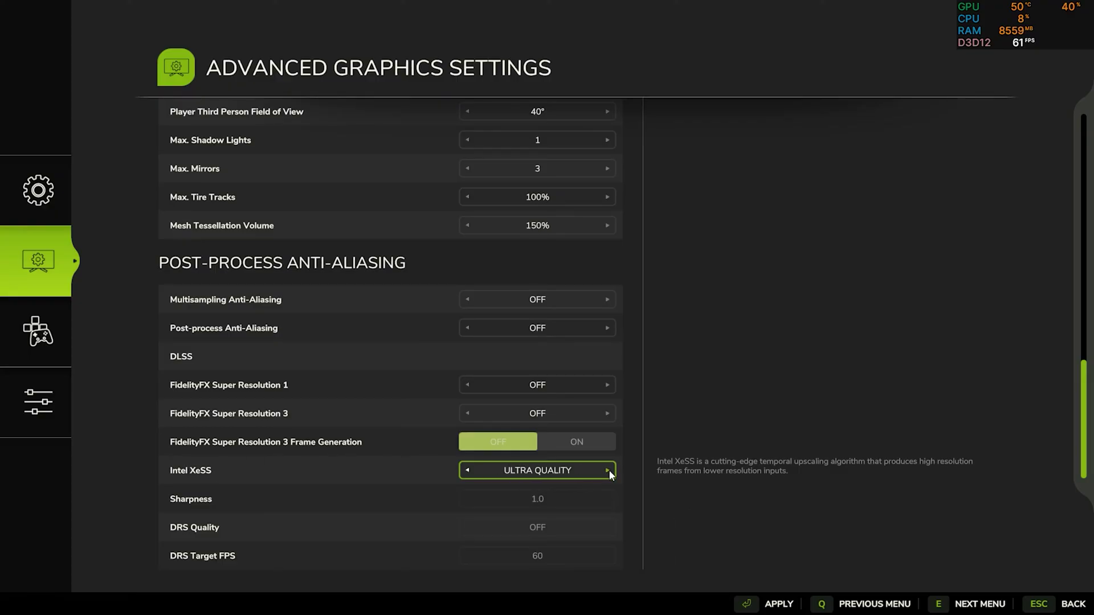
pyautogui.click(610, 471)
pyautogui.click(466, 470)
pyautogui.click(474, 470)
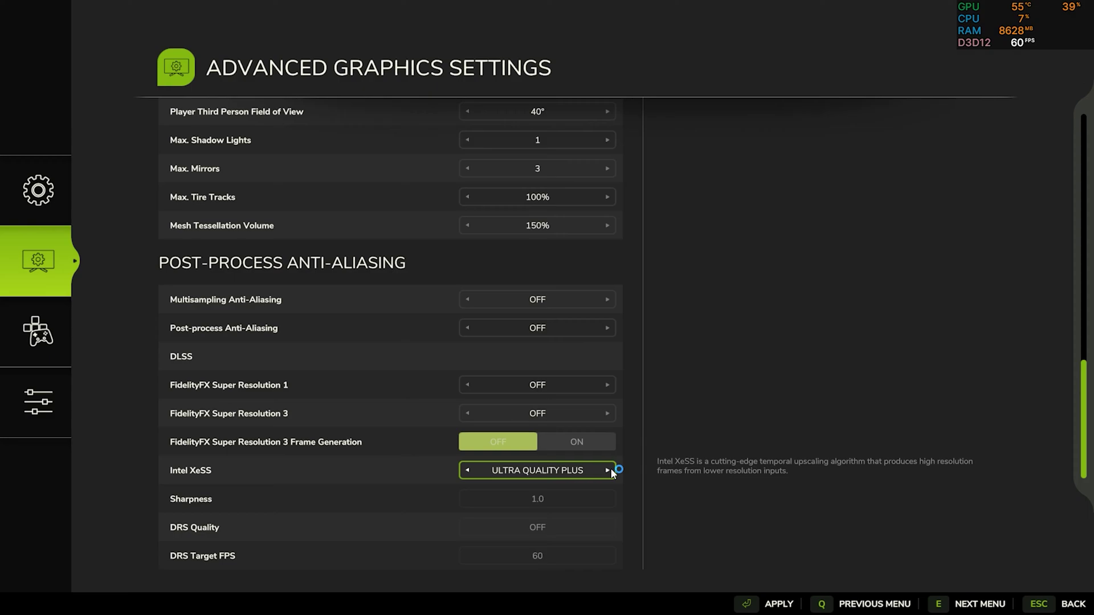
pyautogui.click(472, 470)
pyautogui.click(608, 470)
pyautogui.click(774, 606)
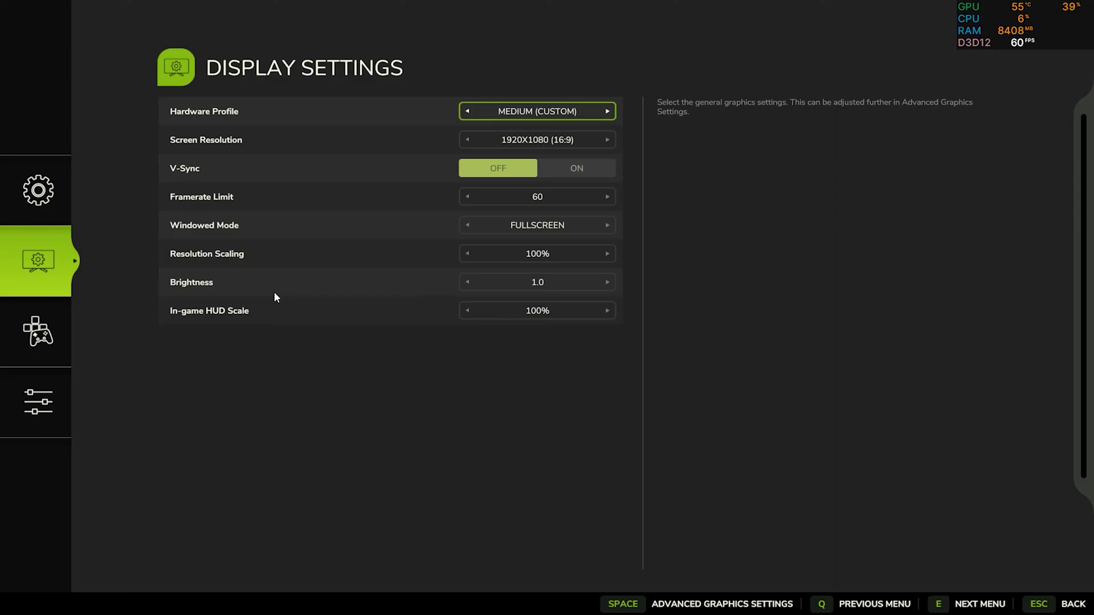
pyautogui.press('Escape')
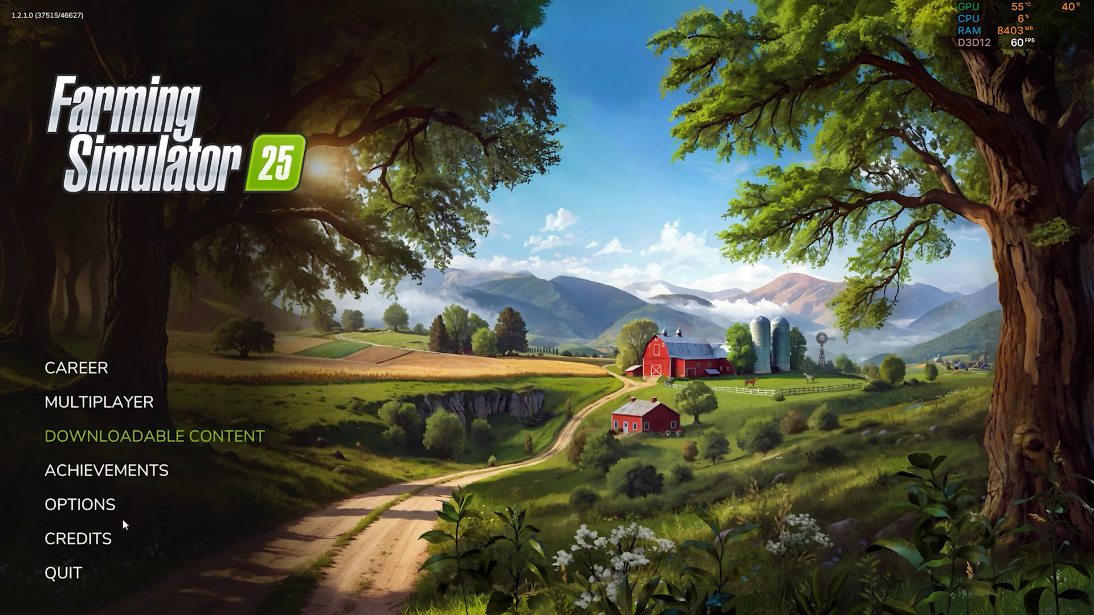
# Quit Farming Simulator 25 and open Task Manager full-screen to review running processes.
pyautogui.click(76, 572)
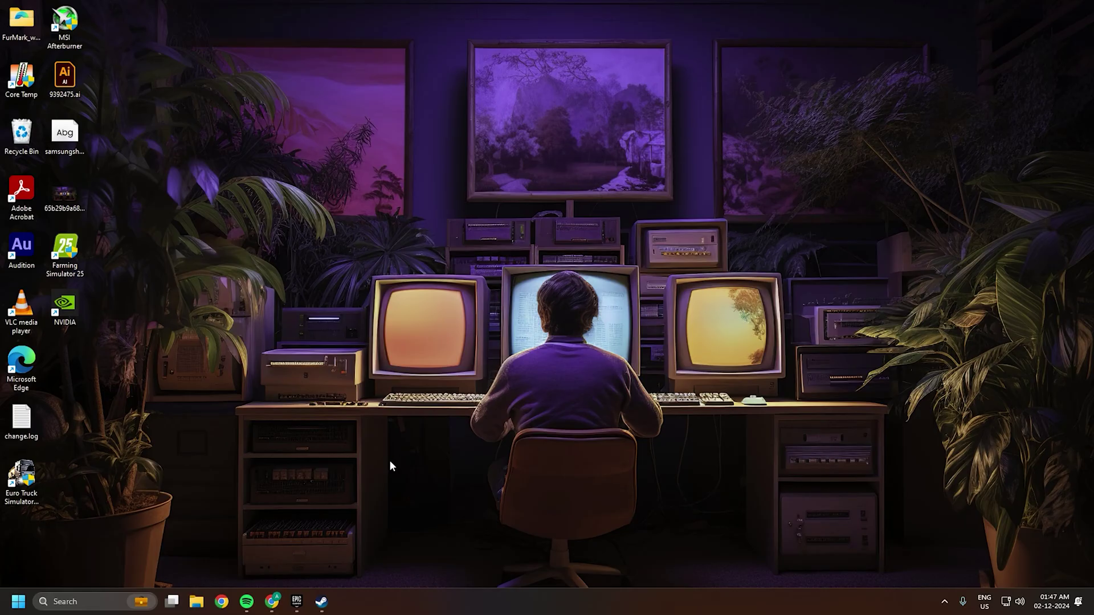
pyautogui.hotkey('ctrl', 'shift', 'Escape')
pyautogui.click(954, 123)
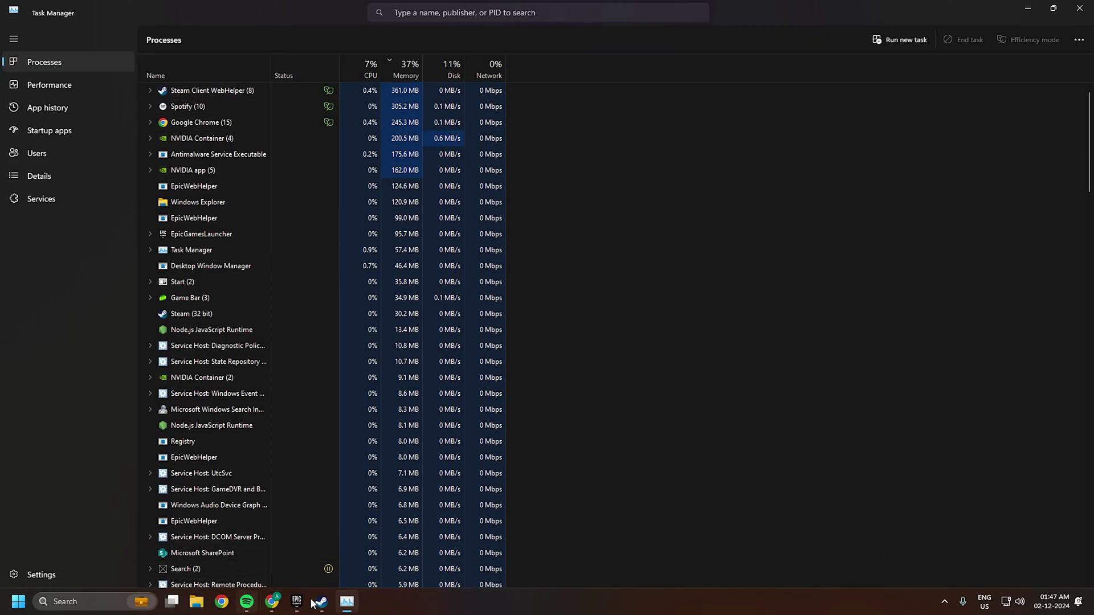
pyautogui.click(946, 602)
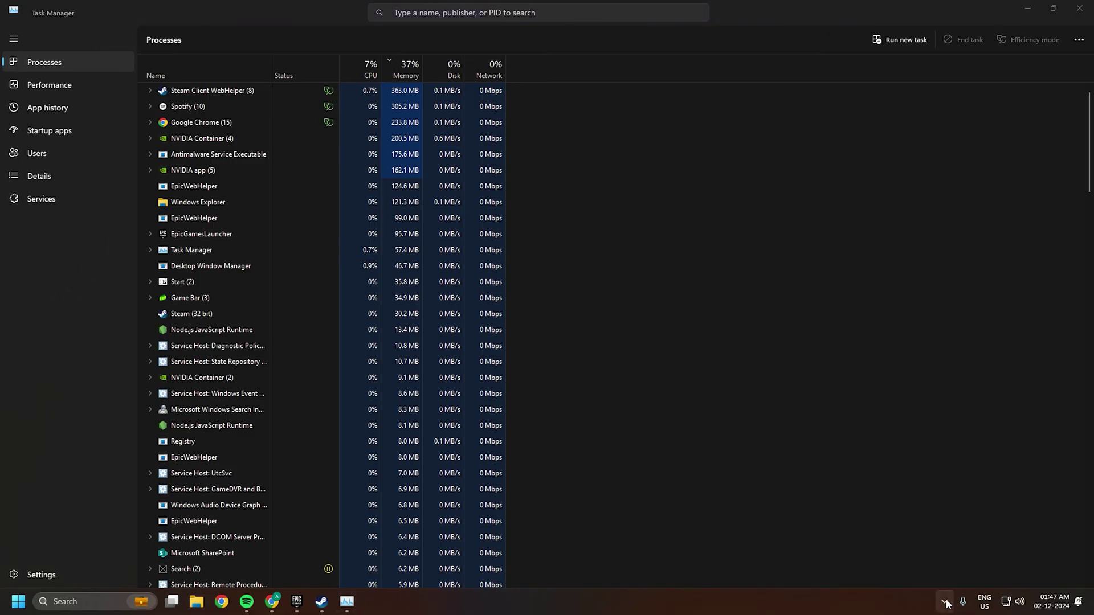
# Close Task Manager and quit Spotify and the Epic Games Launcher from the system tray.
pyautogui.click(1079, 8)
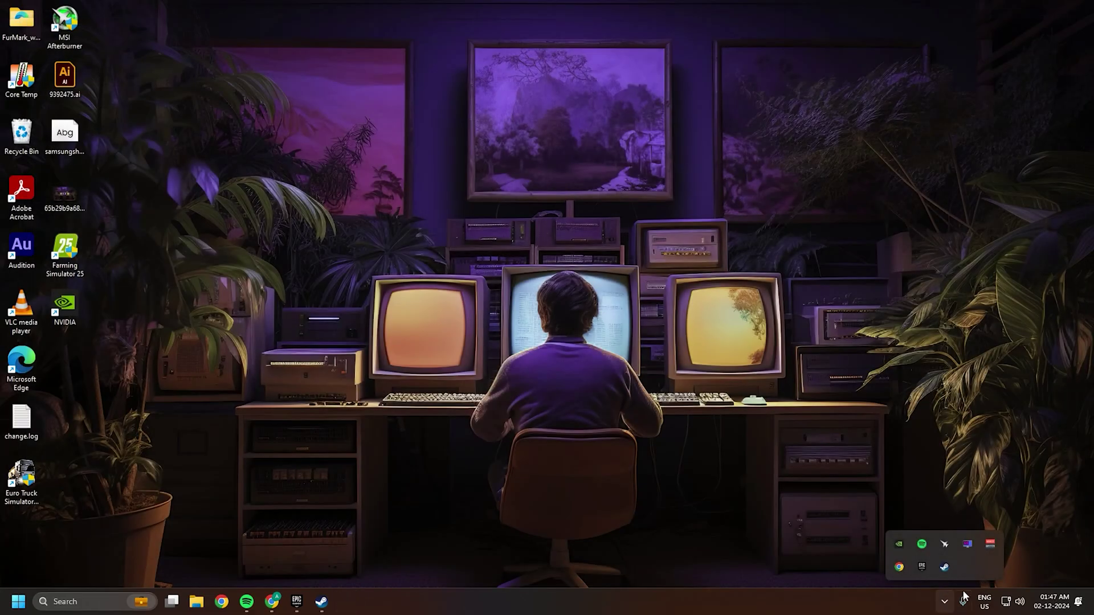
pyautogui.rightClick(923, 547)
pyautogui.click(968, 534)
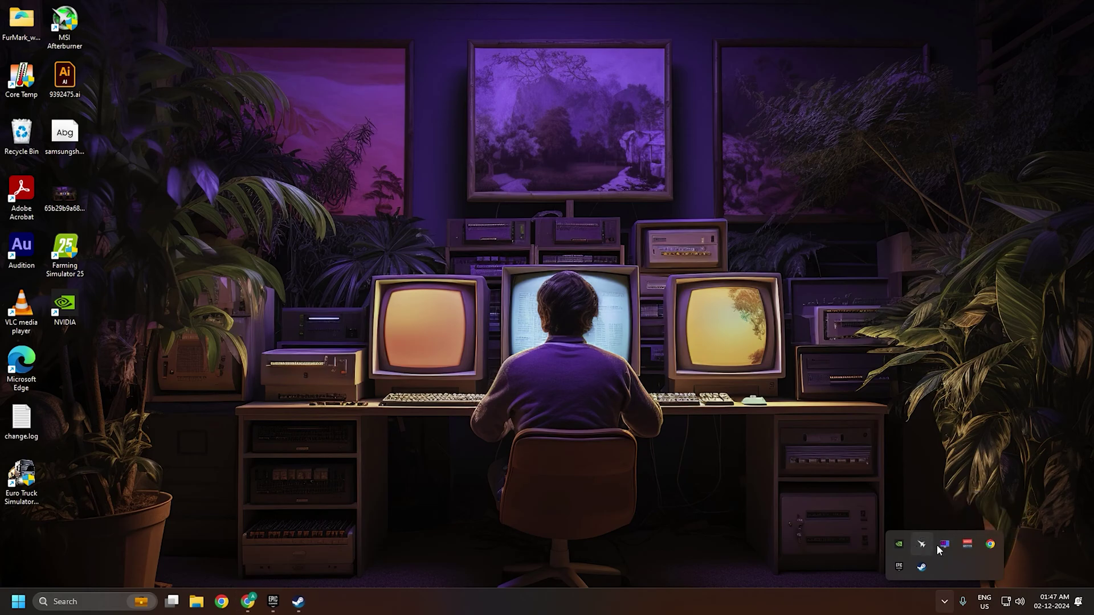
pyautogui.rightClick(899, 567)
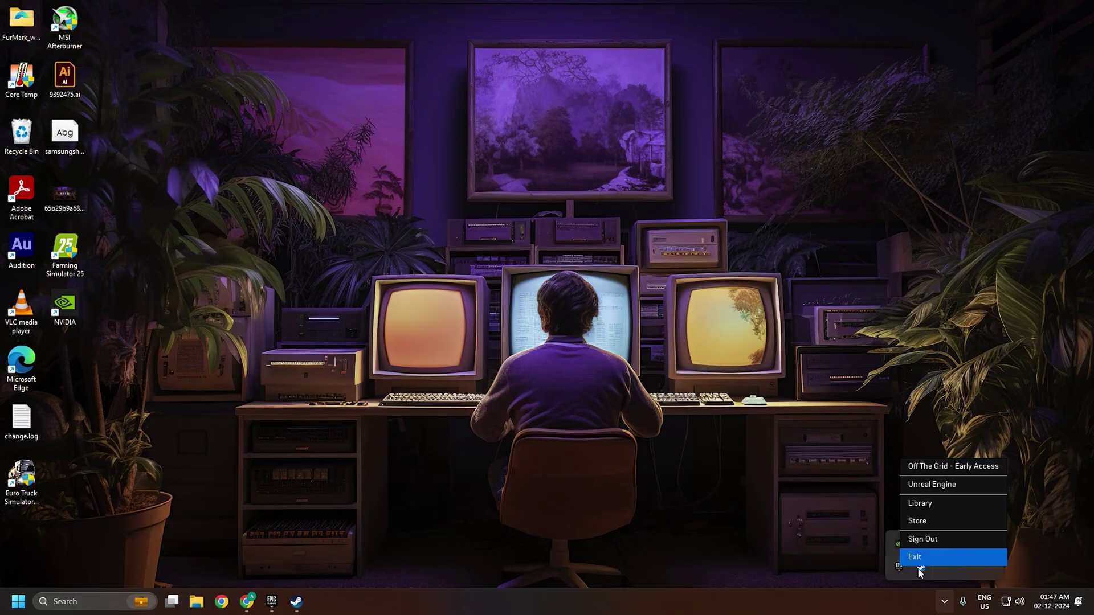
pyautogui.click(935, 564)
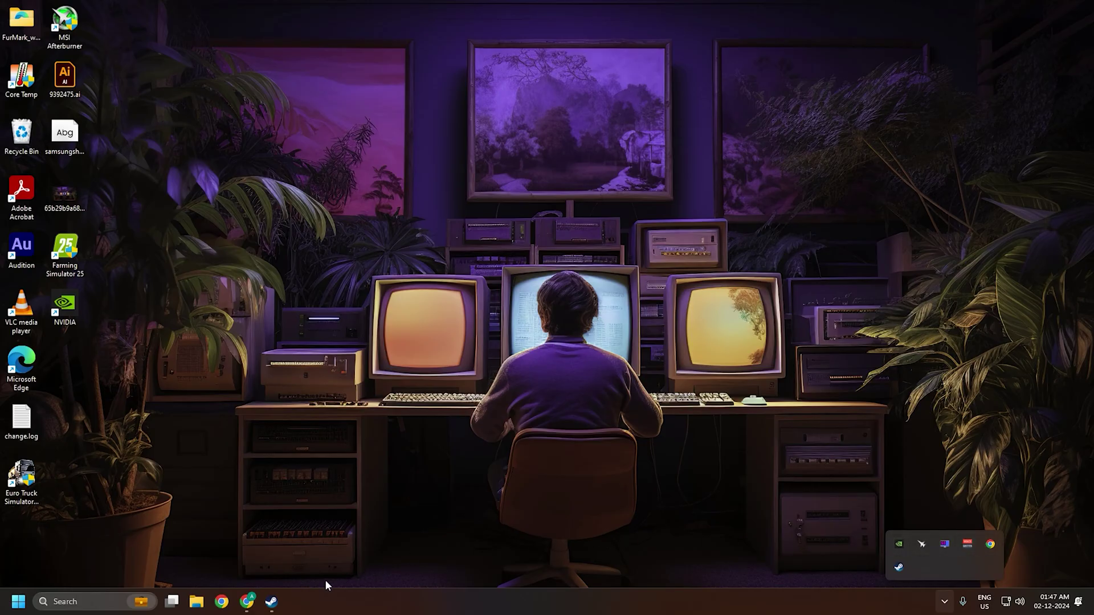
pyautogui.click(230, 602)
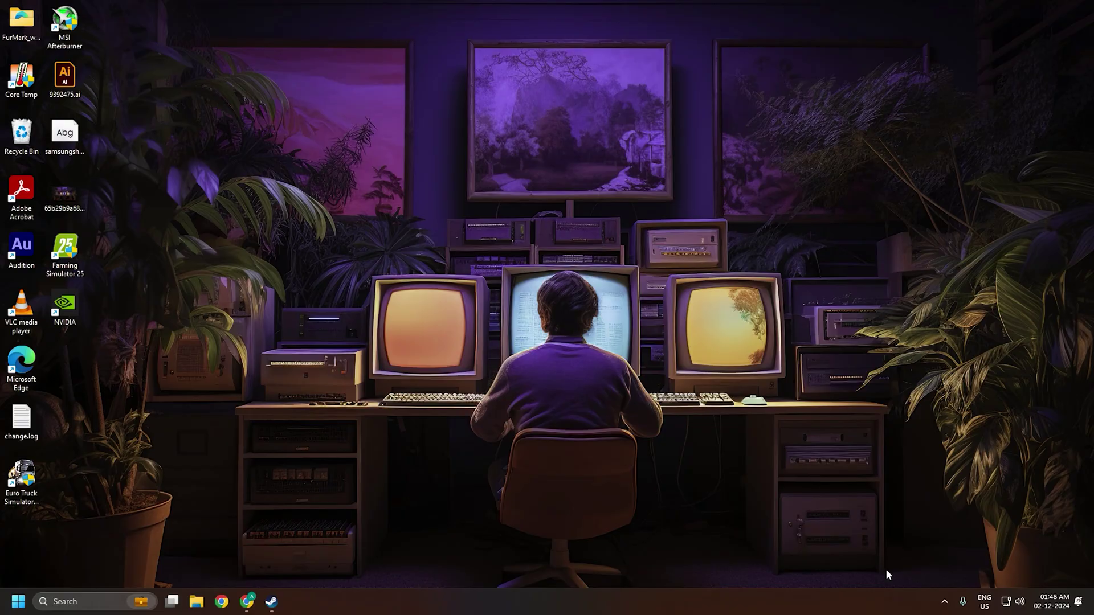
# Search Start for 'def' and open Windows Security's Virus & threat protection settings.
pyautogui.click(940, 606)
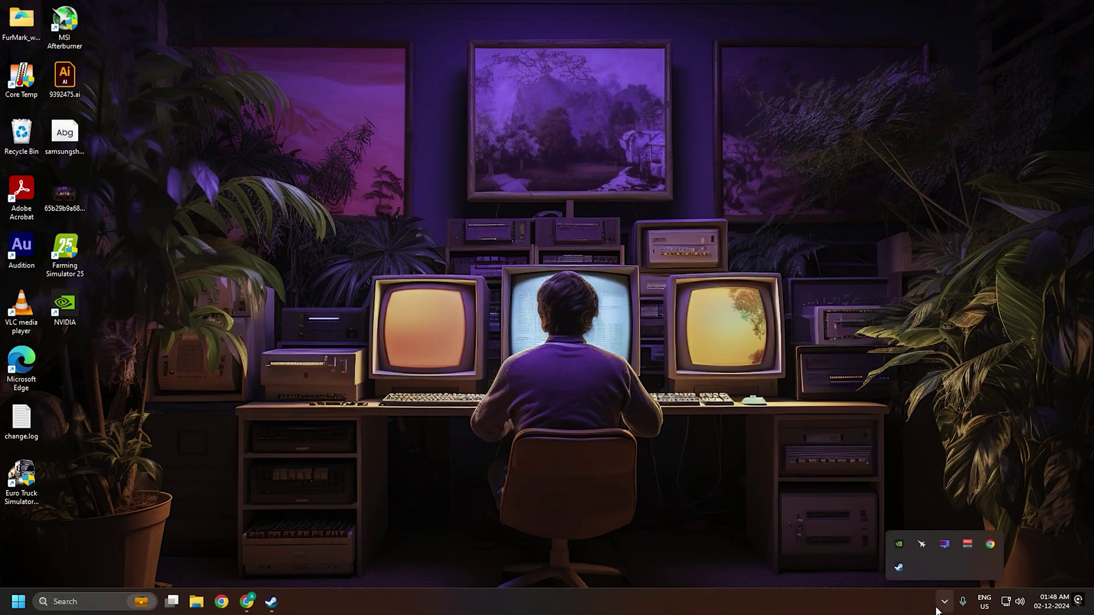
pyautogui.click(486, 412)
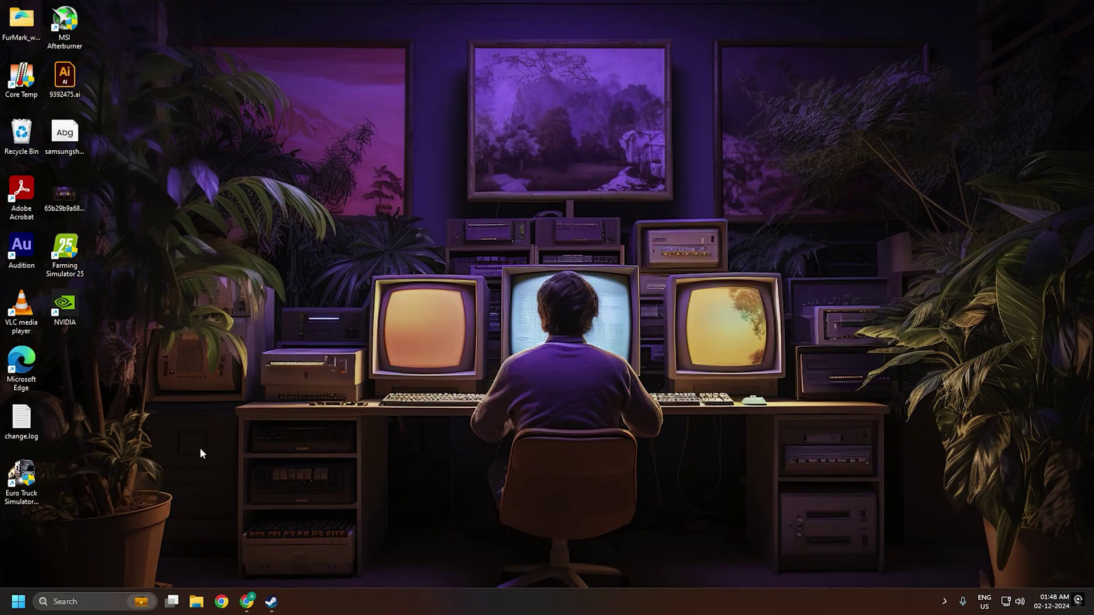
pyautogui.click(19, 602)
pyautogui.write('def')
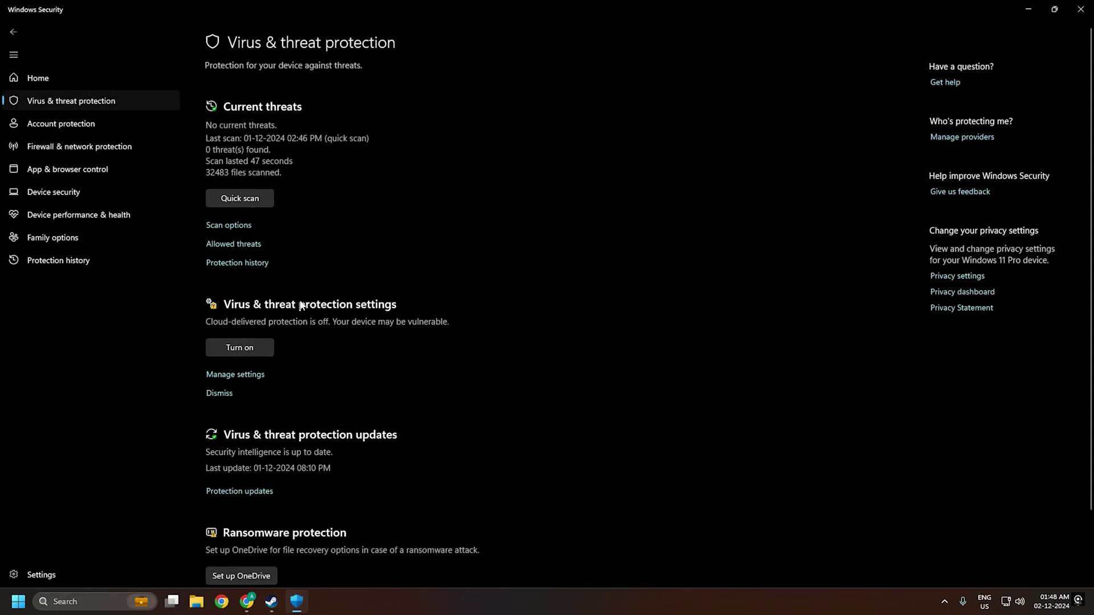
pyautogui.click(246, 375)
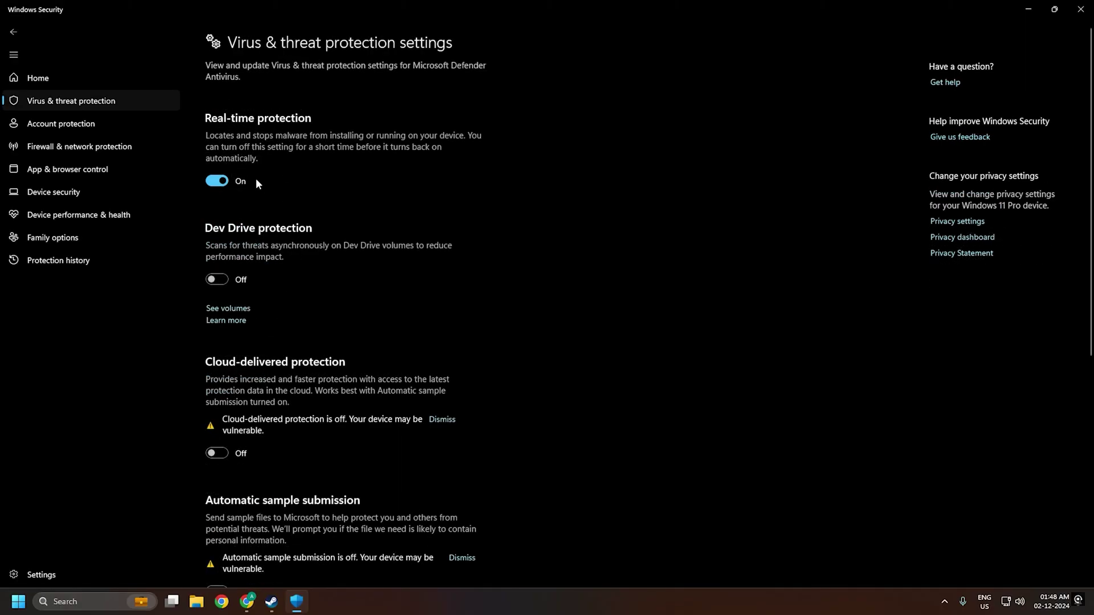
# Check Antimalware Service Executable in Task Manager, then switch Real-time protection Off.
pyautogui.hotkey('ctrl', 'shift', 'Escape')
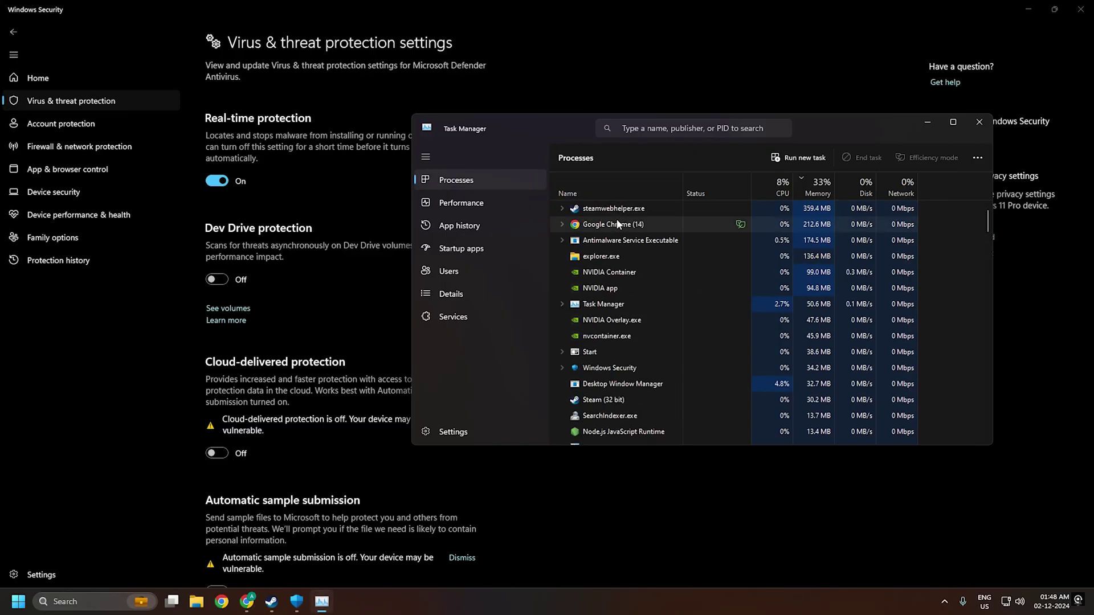
pyautogui.click(617, 238)
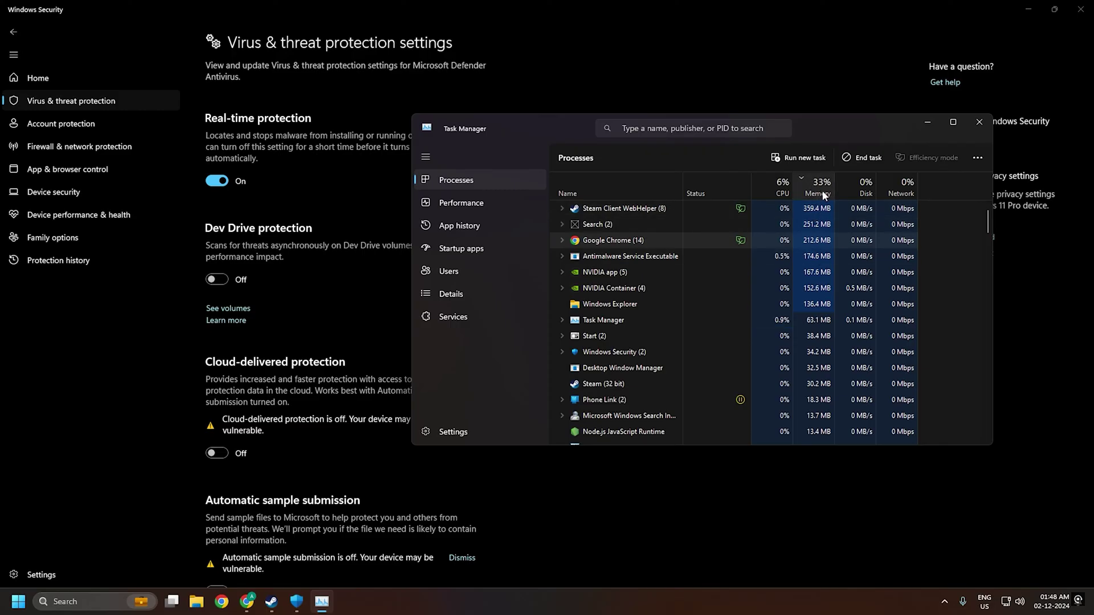
pyautogui.click(664, 259)
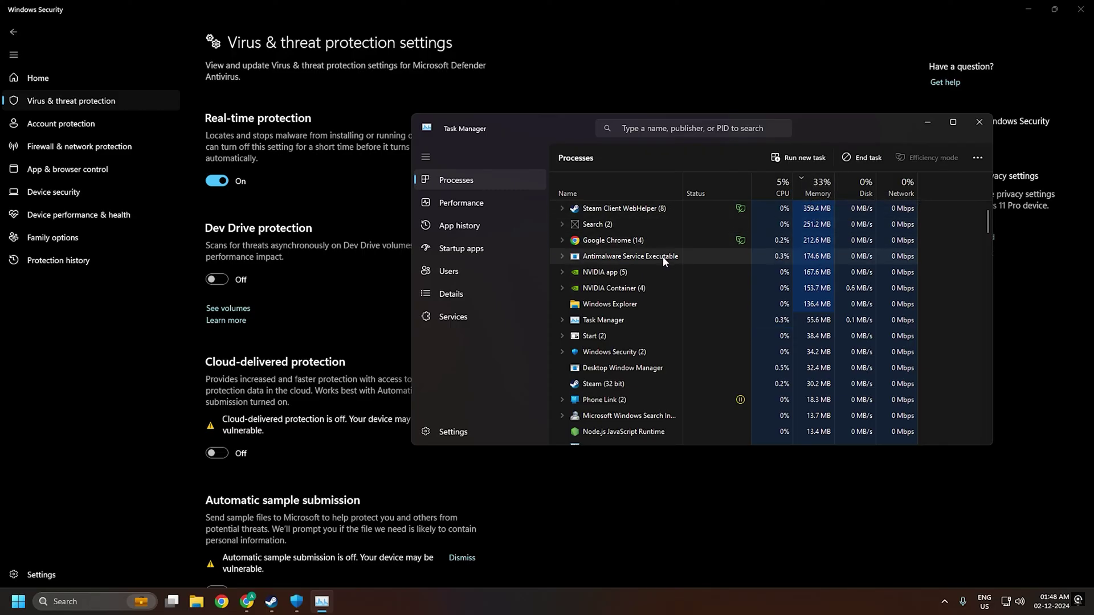
pyautogui.click(216, 182)
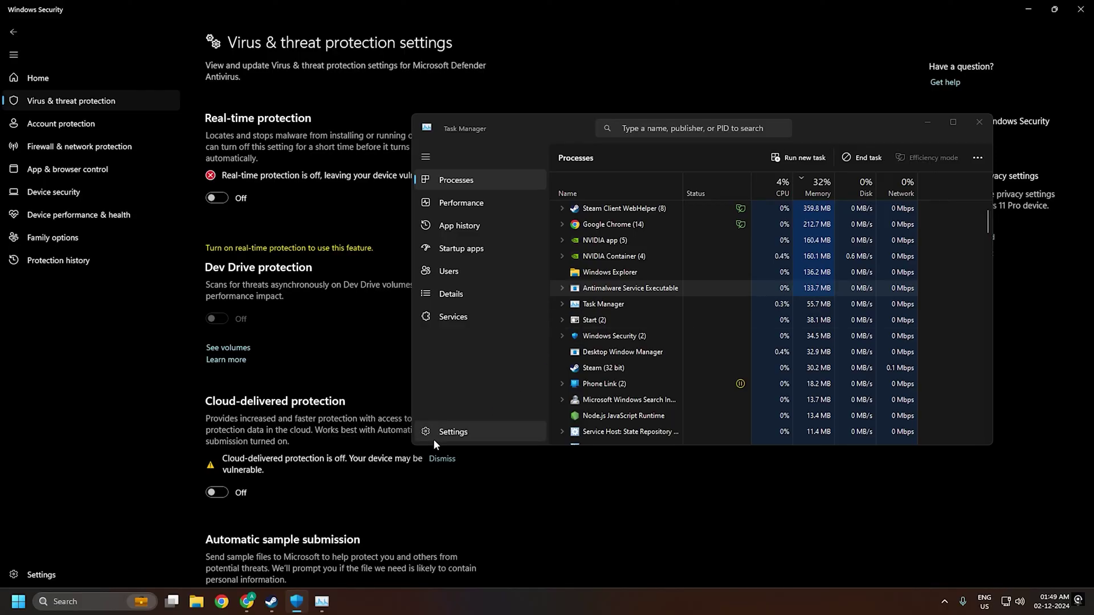
# Close Google Chrome and end the Creative Cloud Content Manager and Libraries sync processes.
pyautogui.moveTo(245, 600)
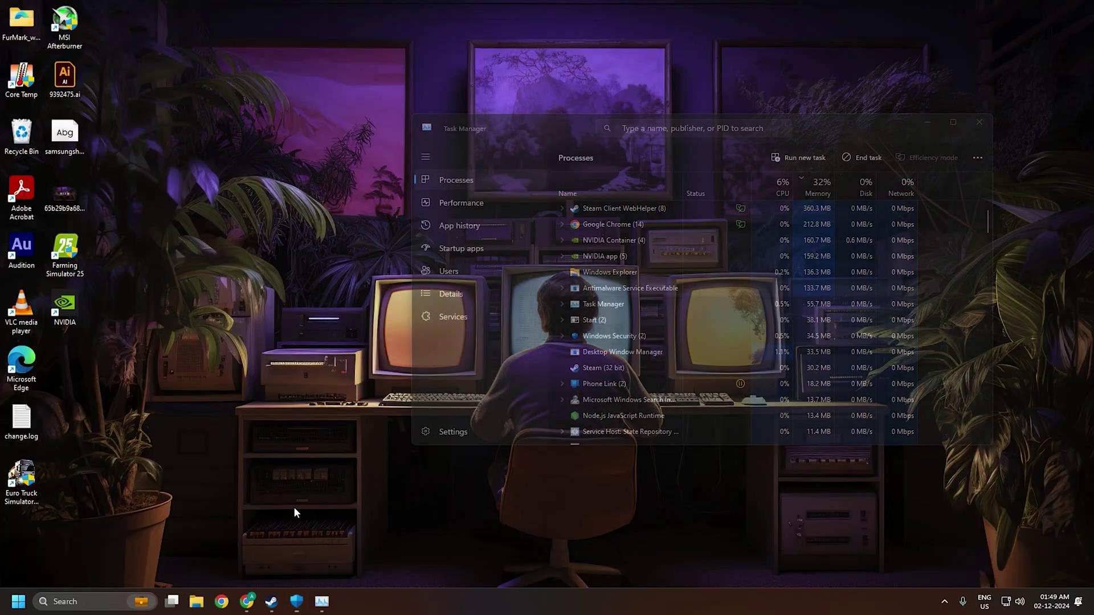
pyautogui.click(297, 504)
pyautogui.scroll(-1, 613, 328)
pyautogui.scroll(-10, 614, 329)
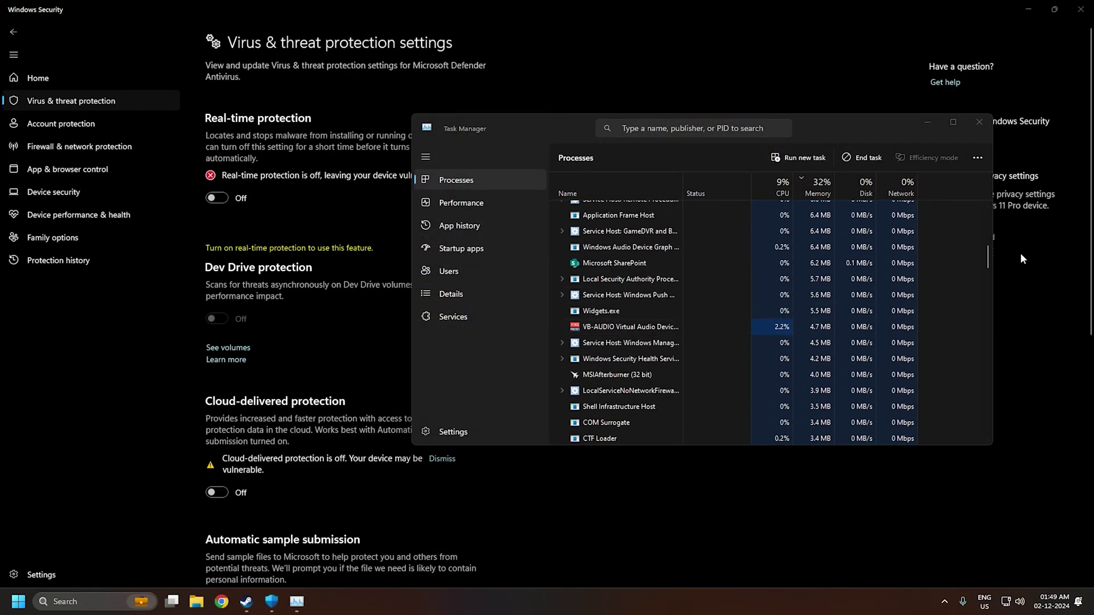
pyautogui.moveTo(989, 257); pyautogui.dragTo(992, 426)
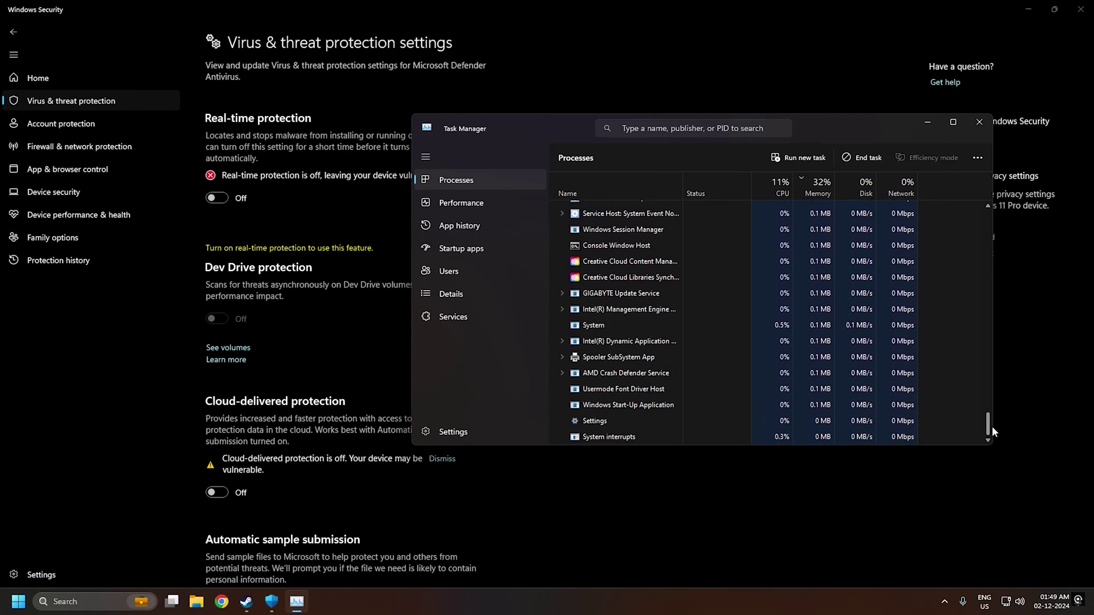
pyautogui.scroll(3, 668, 380)
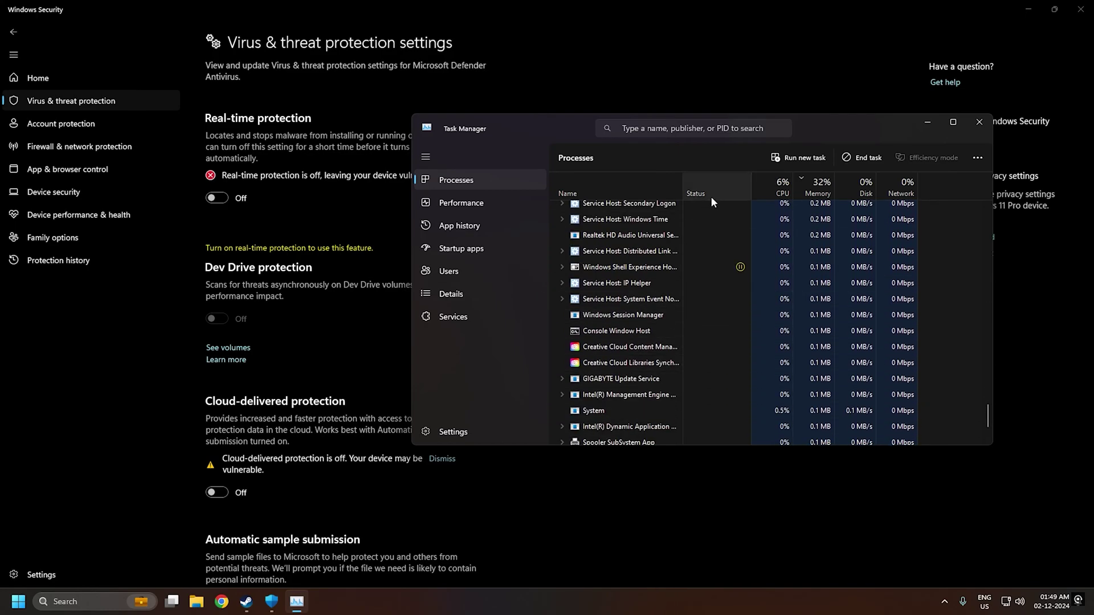
pyautogui.rightClick(589, 349)
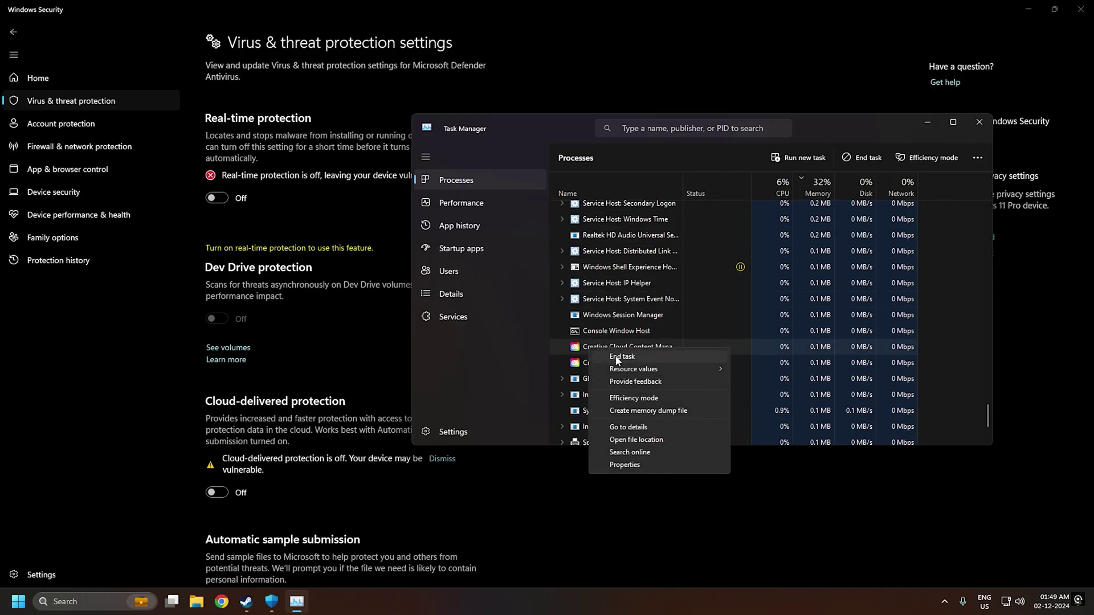
pyautogui.click(629, 363)
pyautogui.rightClick(612, 349)
pyautogui.press('Escape')
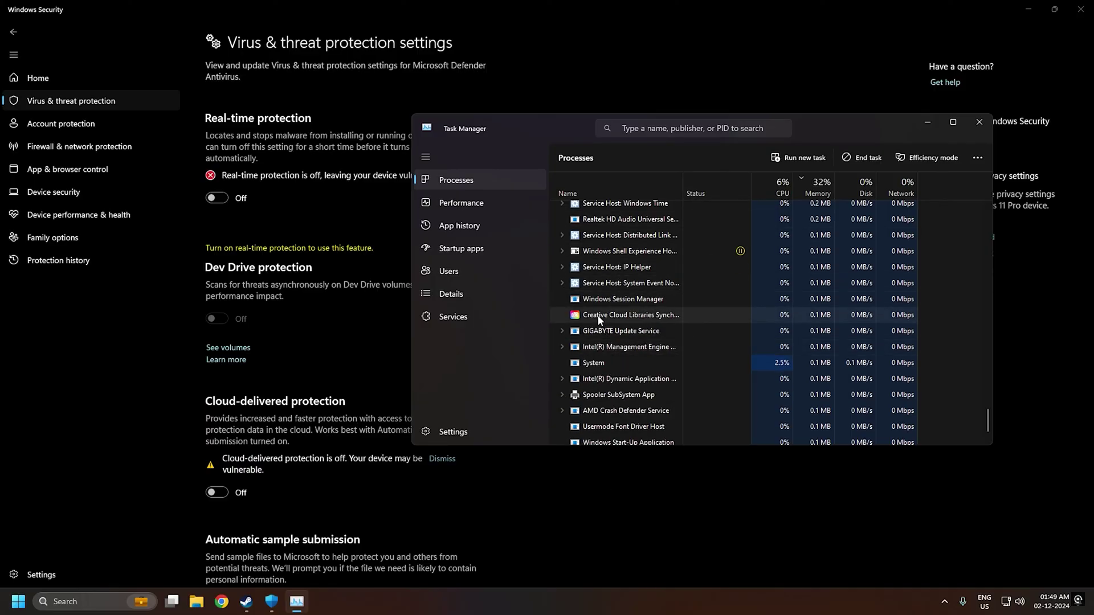
pyautogui.rightClick(598, 316)
pyautogui.click(632, 325)
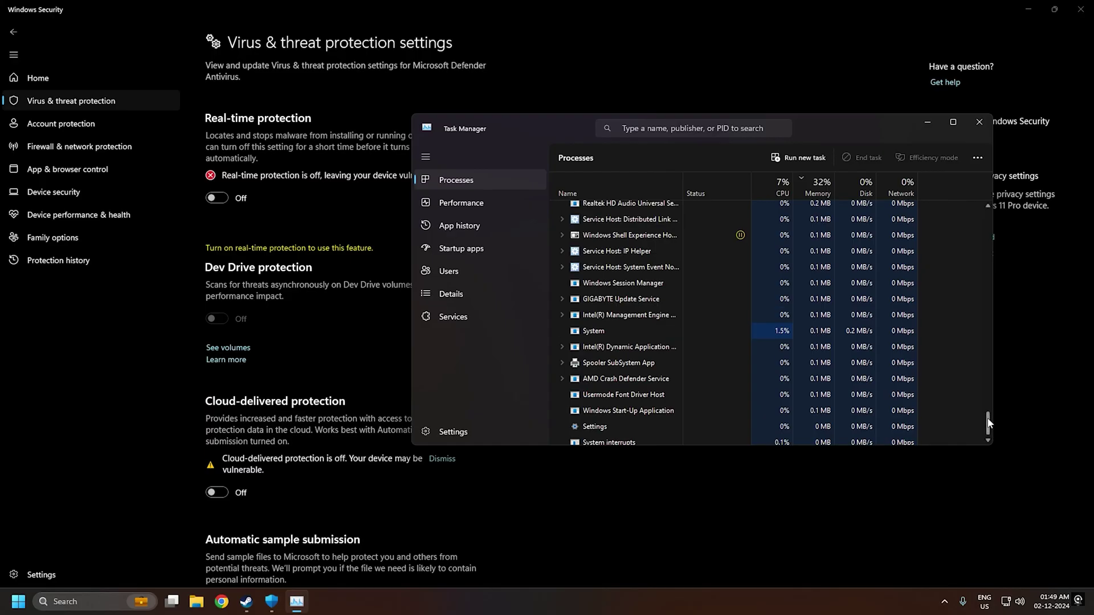
# End the AnyDesk and Microsoft SharePoint processes in Task Manager.
pyautogui.click(991, 351)
pyautogui.moveTo(991, 350); pyautogui.dragTo(990, 380)
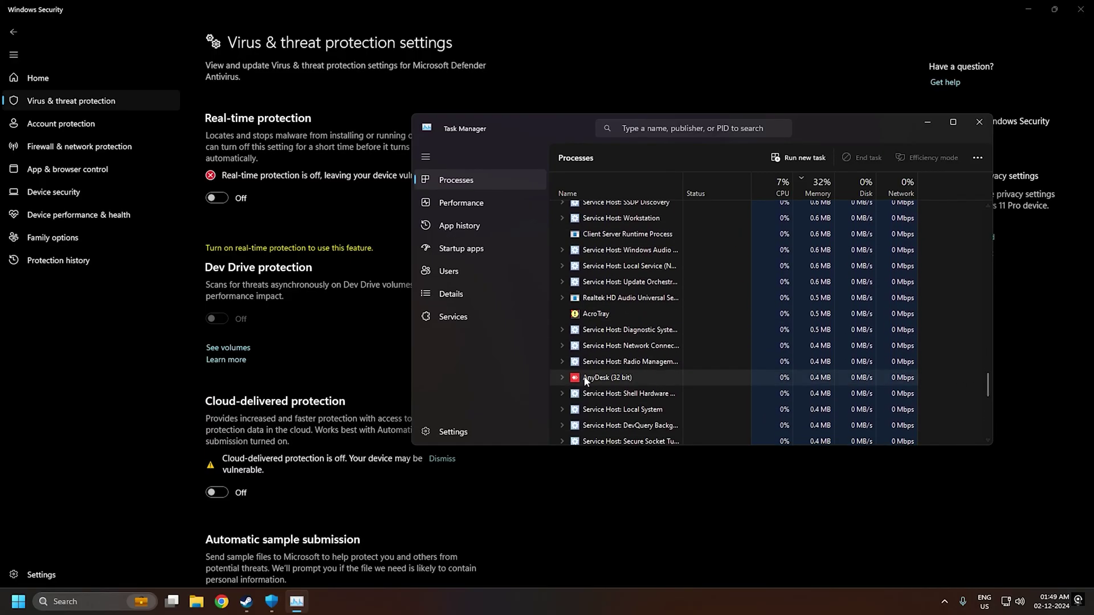
pyautogui.rightClick(614, 378)
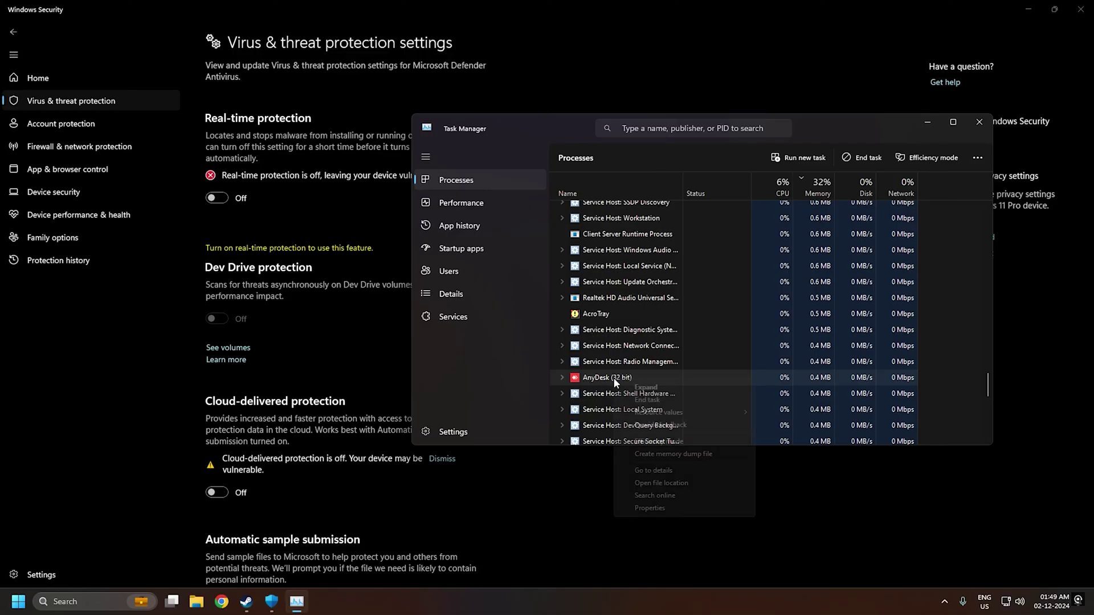
pyautogui.click(661, 401)
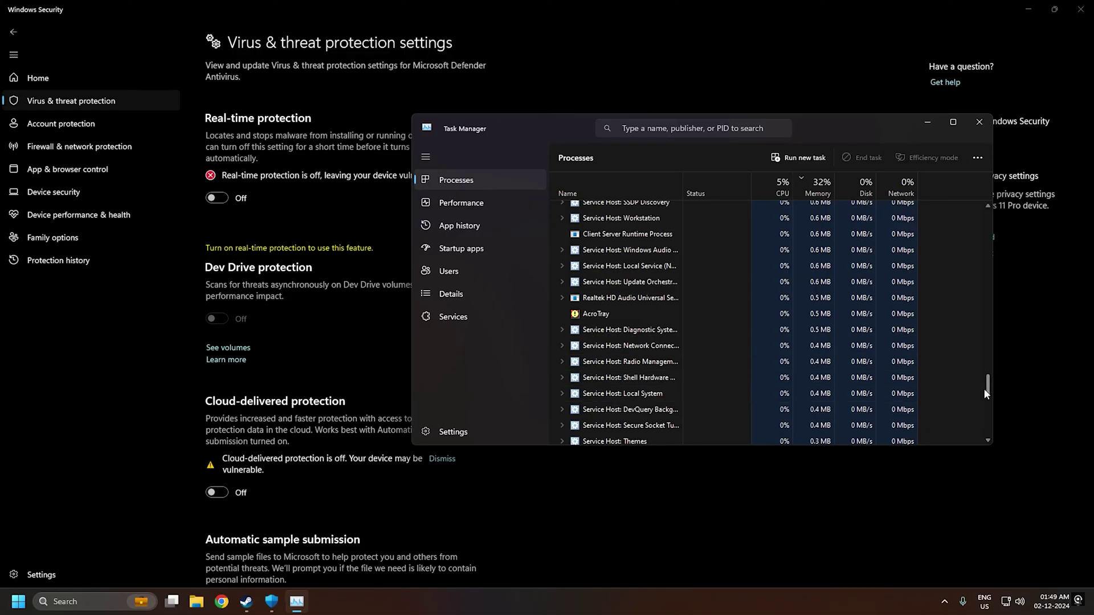
pyautogui.moveTo(986, 380); pyautogui.dragTo(988, 253)
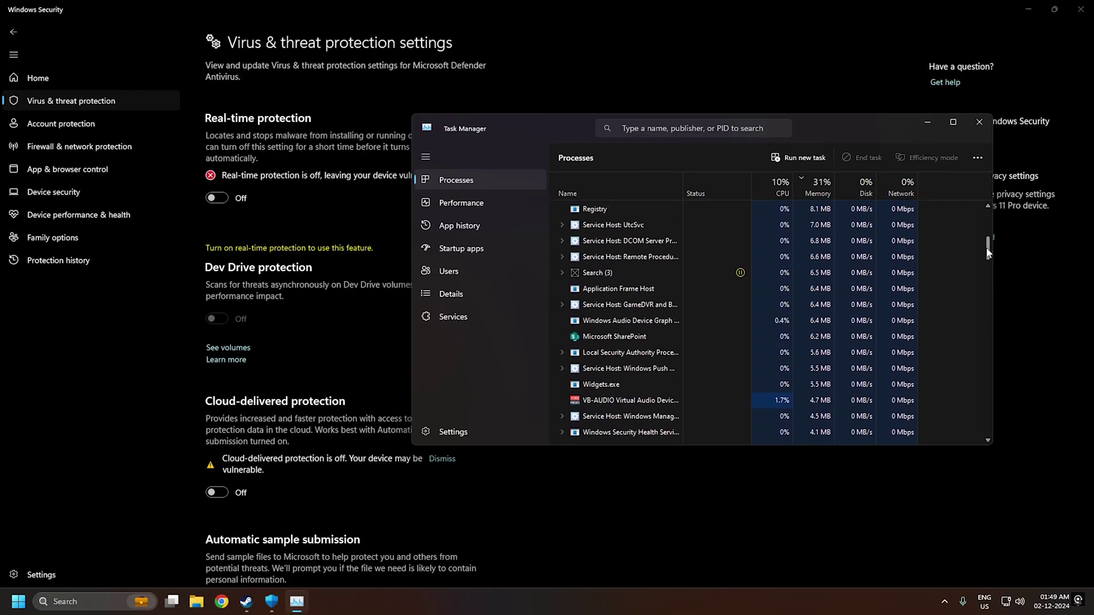
pyautogui.rightClick(589, 339)
pyautogui.click(624, 354)
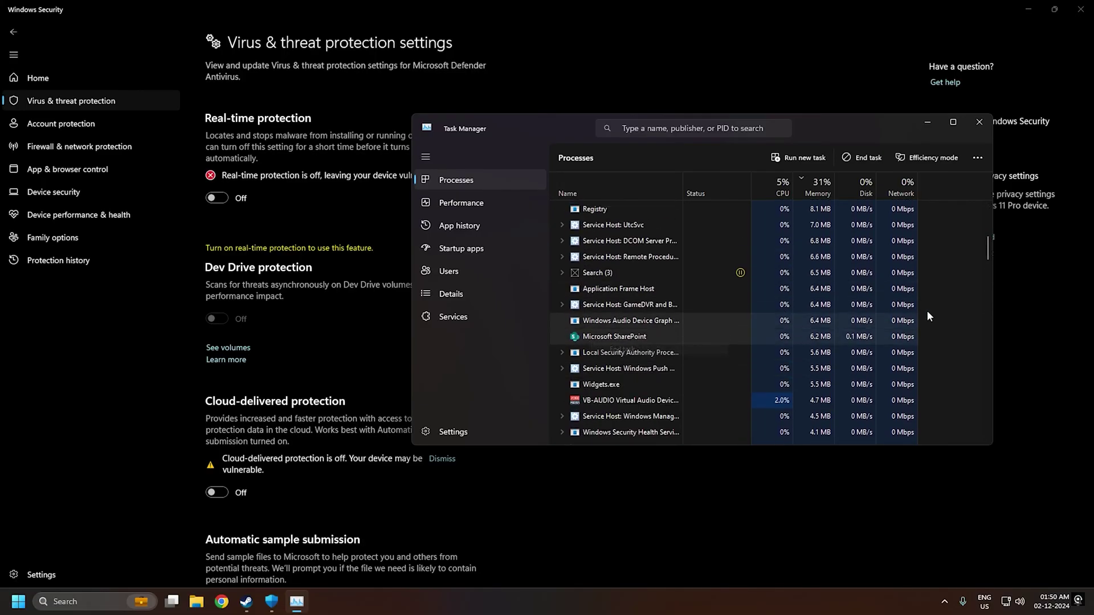
pyautogui.scroll(1, 988, 239)
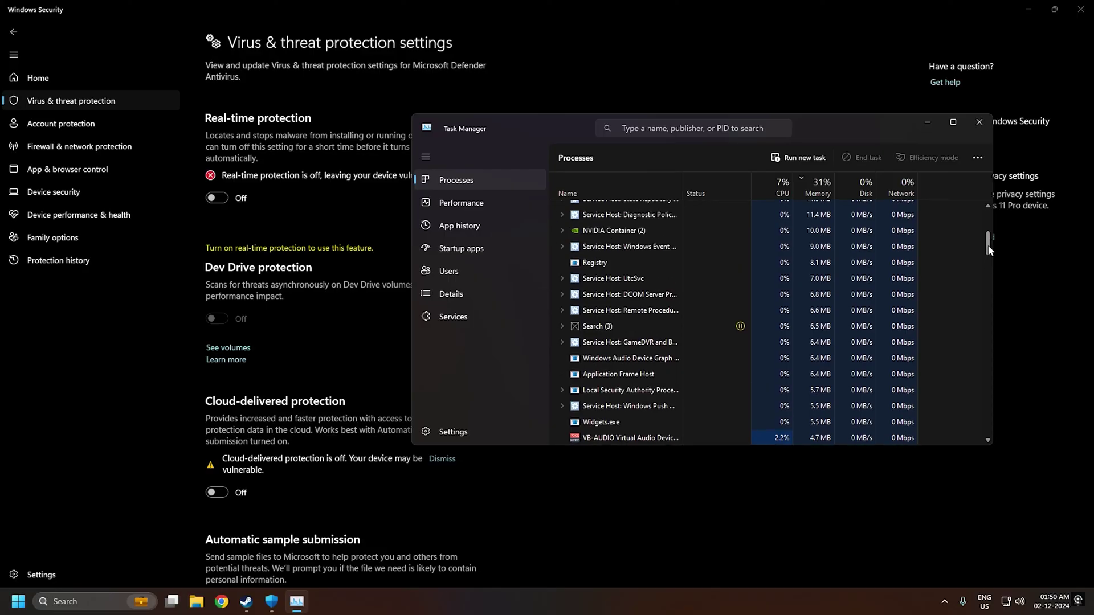
pyautogui.moveTo(988, 251); pyautogui.dragTo(989, 224)
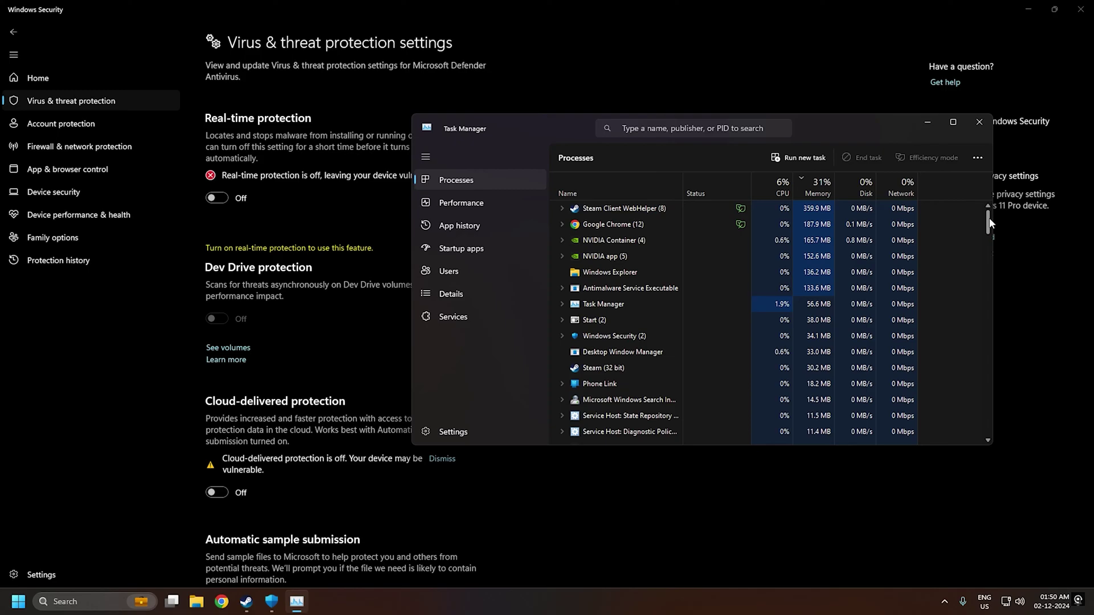
# End Google Chrome's processes, dropping memory use to 28%, then close Task Manager.
pyautogui.rightClick(618, 226)
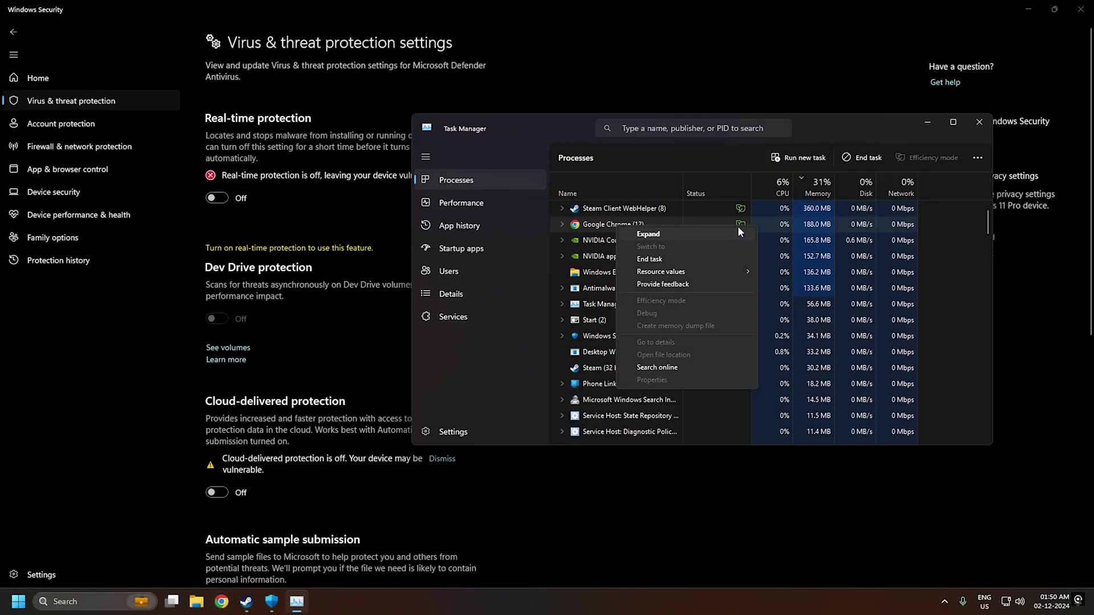
pyautogui.click(658, 260)
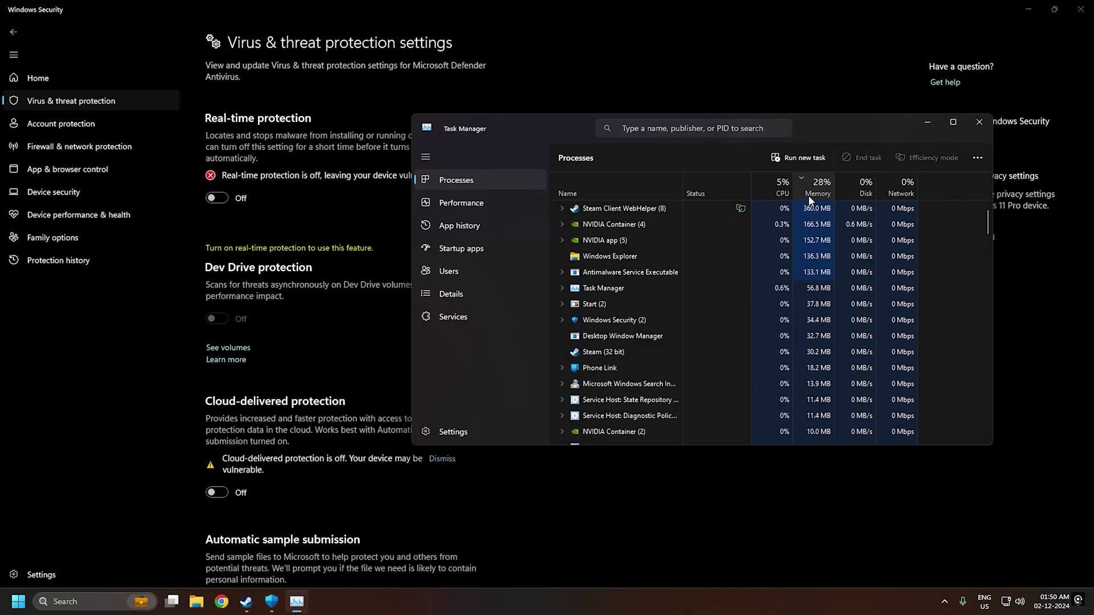
pyautogui.click(984, 128)
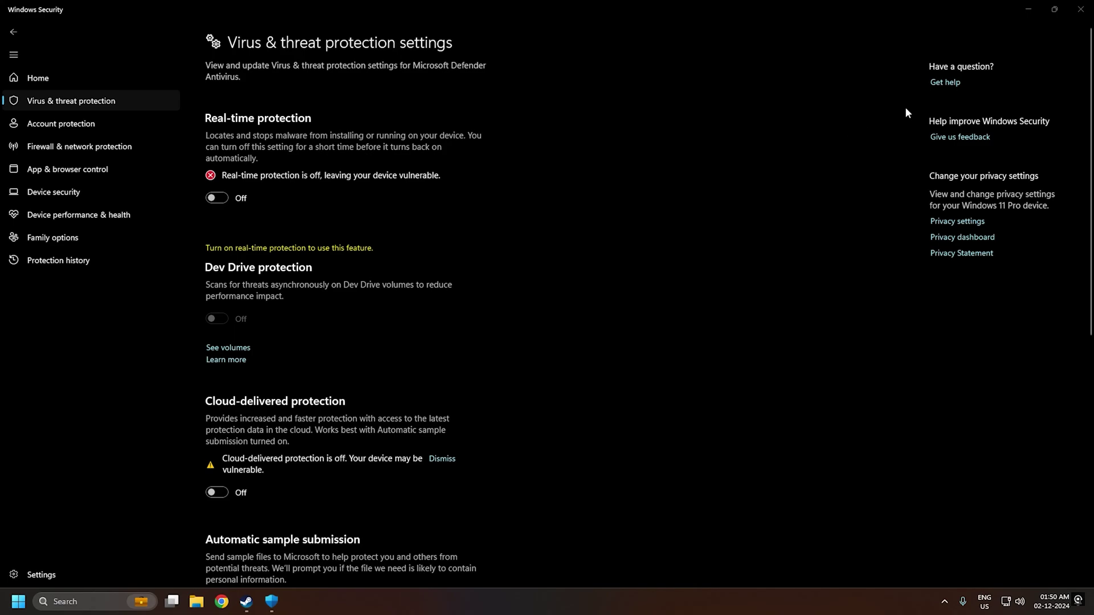
# Relaunch Farming Simulator 25 from Steam and load career save slot 1, MY GAME SAVE.
pyautogui.click(246, 602)
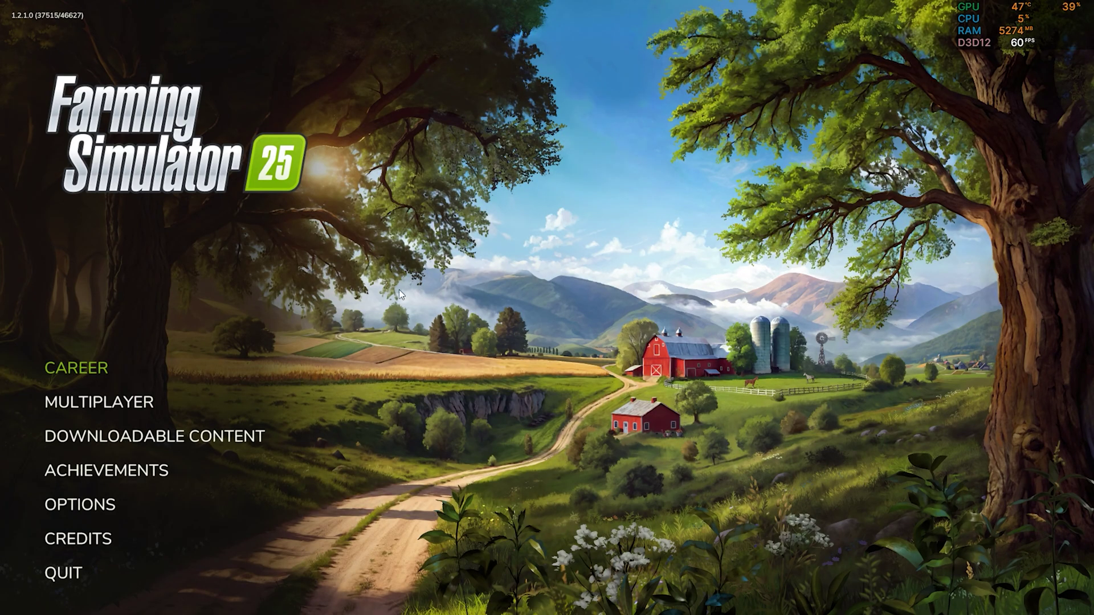
pyautogui.click(90, 367)
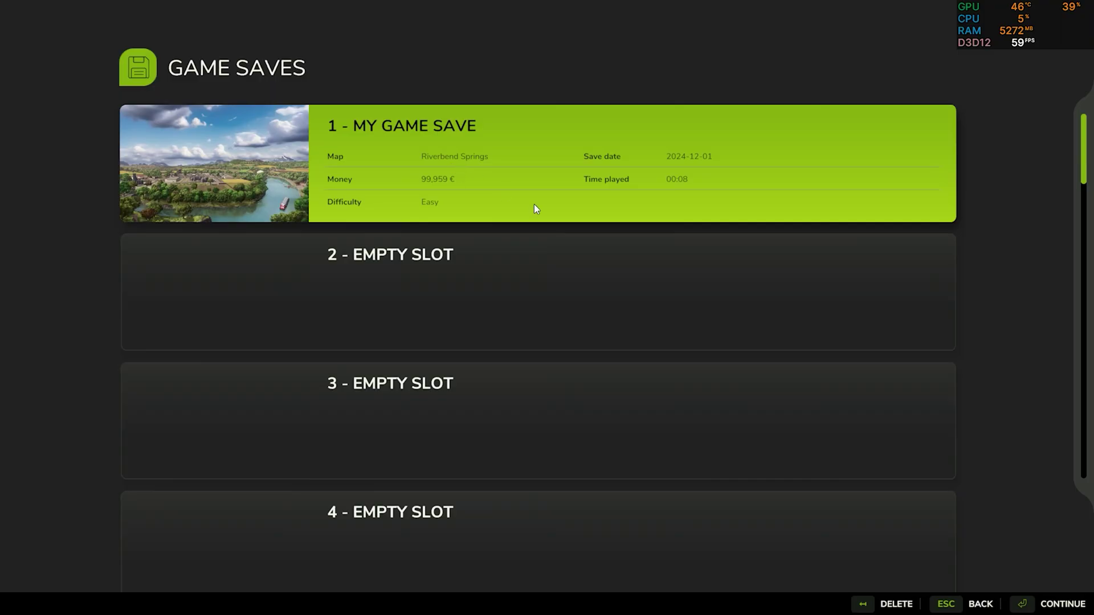
pyautogui.click(1061, 604)
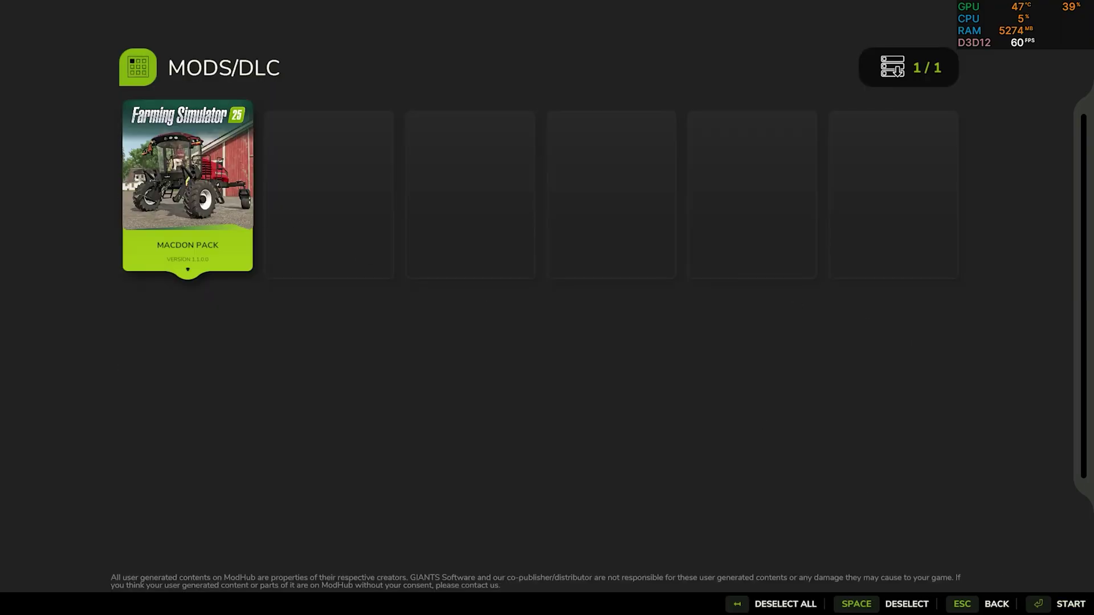
pyautogui.click(1049, 607)
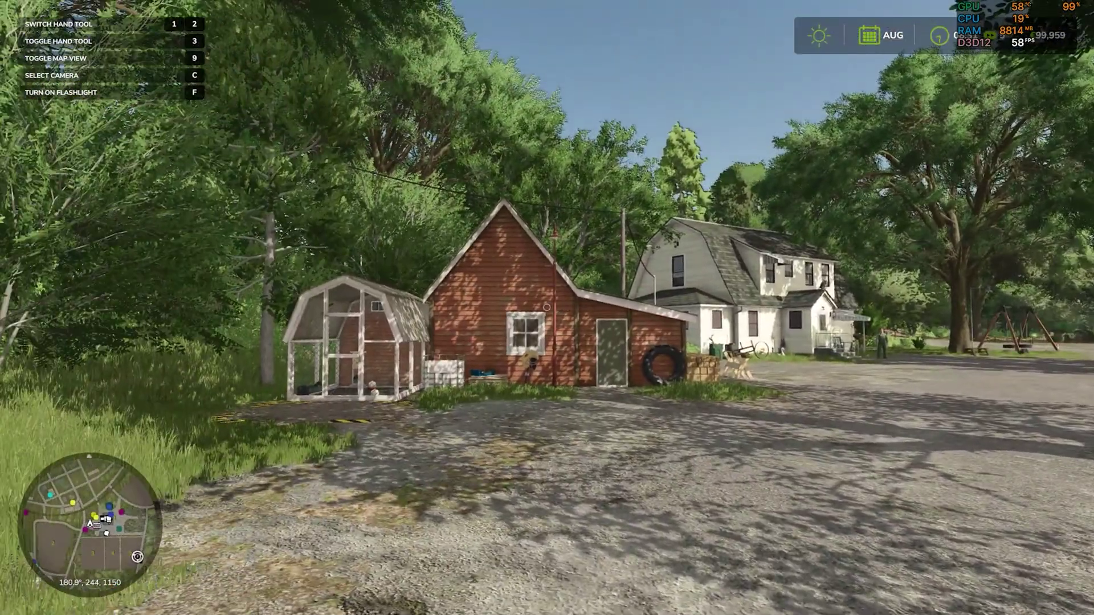
# Walk from the farmyard past the barns and big tree to the meadow near the golden field.
pyautogui.press('w')
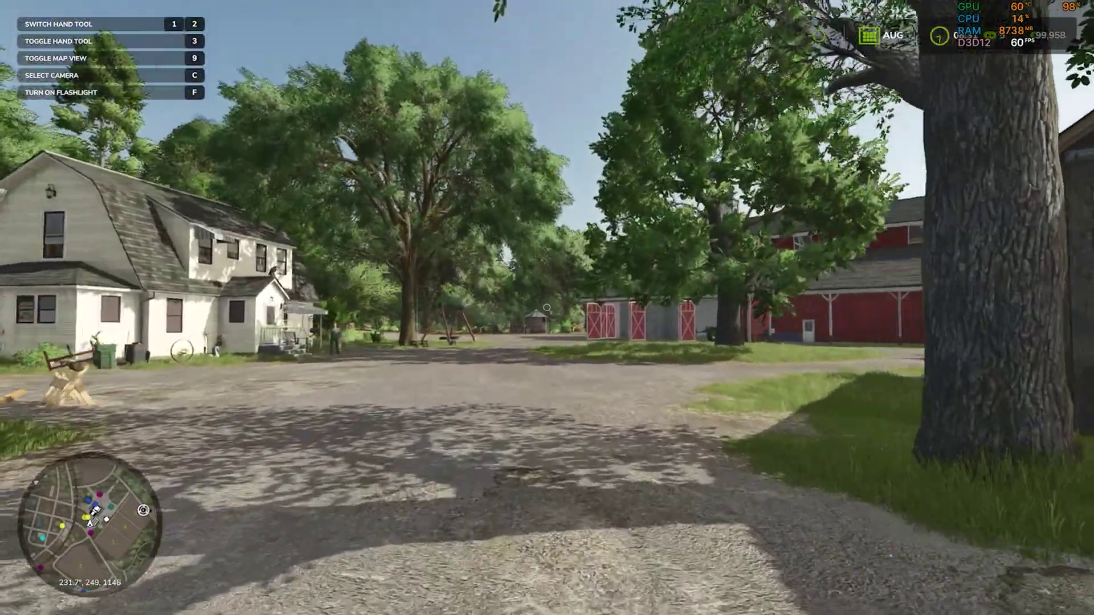
pyautogui.press('w')
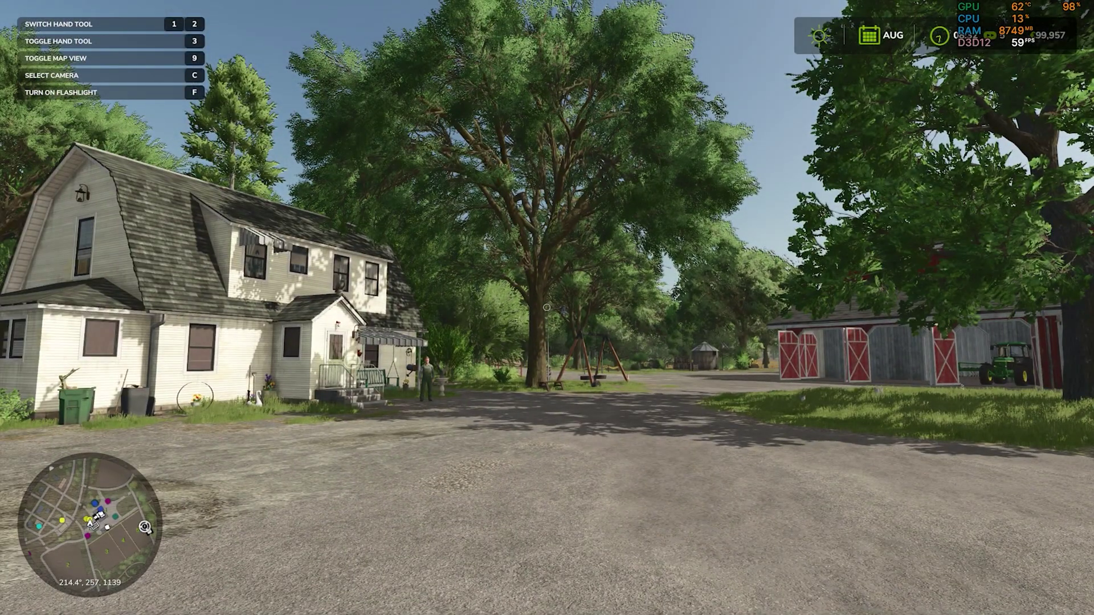
pyautogui.press('w')
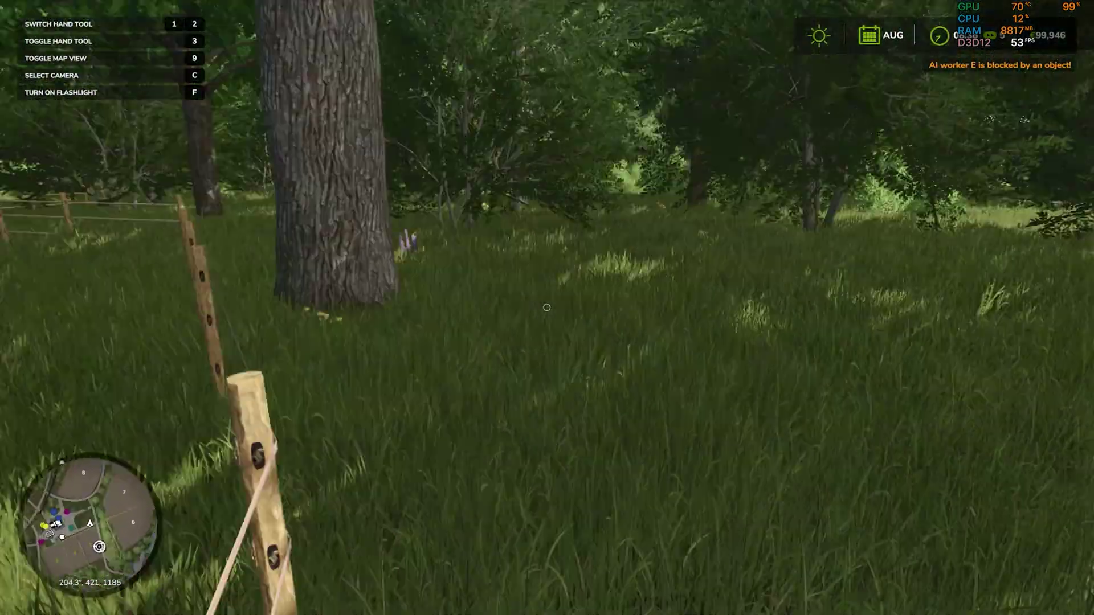
pyautogui.press('w')
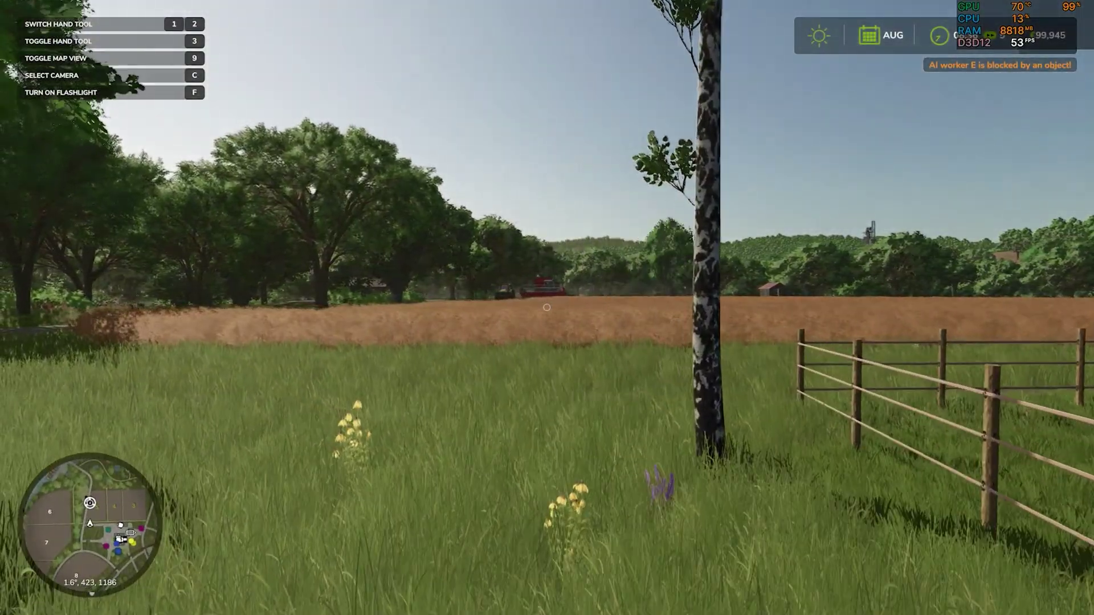